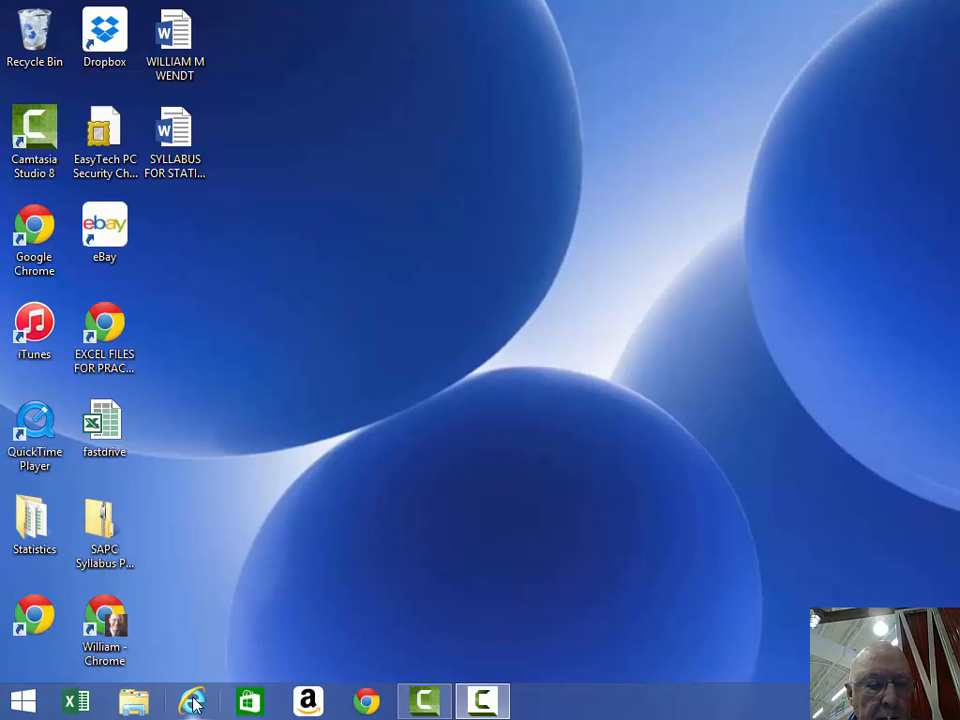
- Launch Excel 2013 from its taskbar icon
left_click(77, 703)
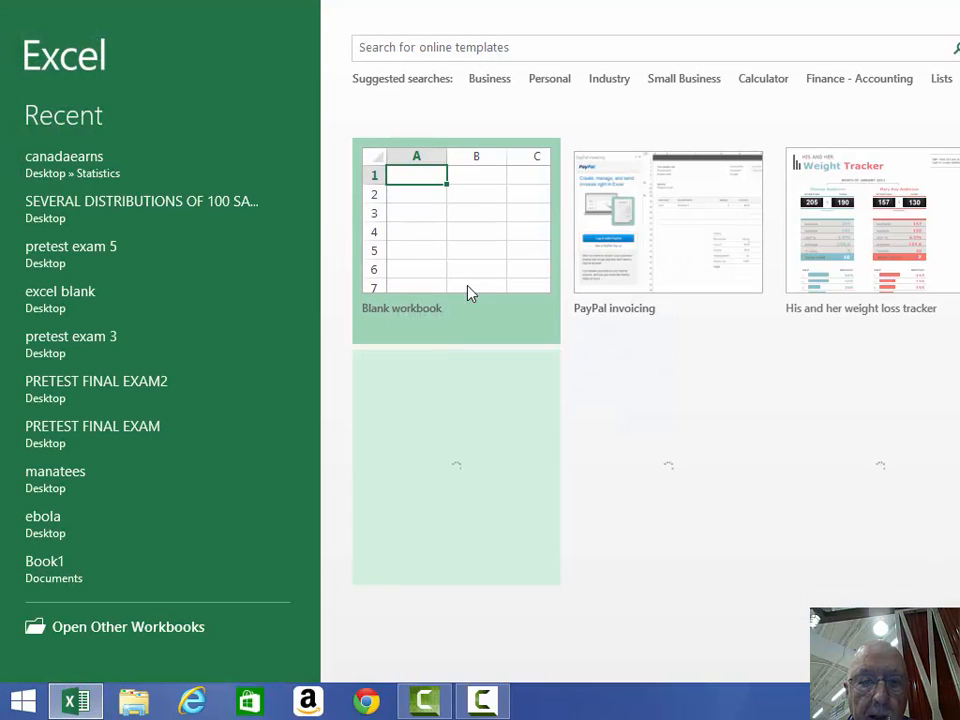
- Create a blank workbook, then restore its window and move, widen and heighten it
left_click(471, 225)
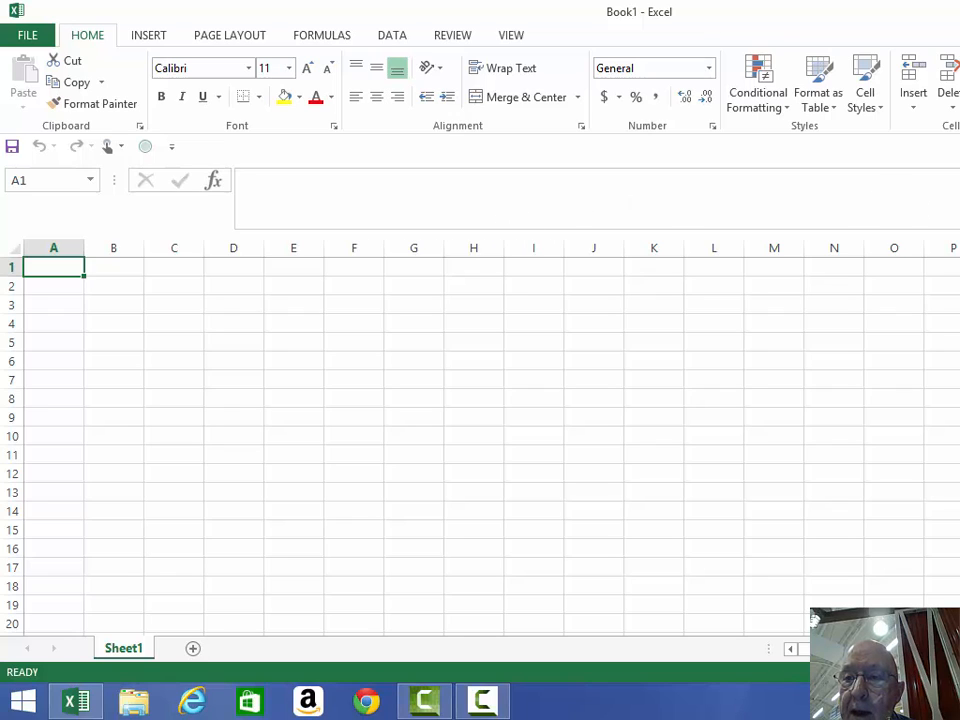
key("super+Down")
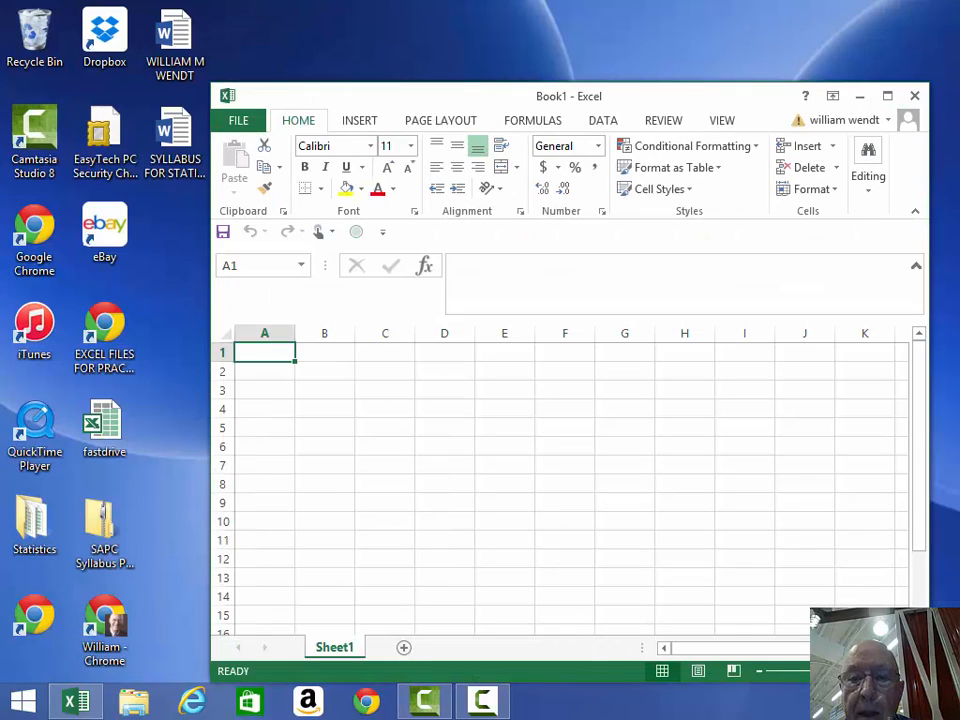
left_click_drag(739, 96, 553, 45)
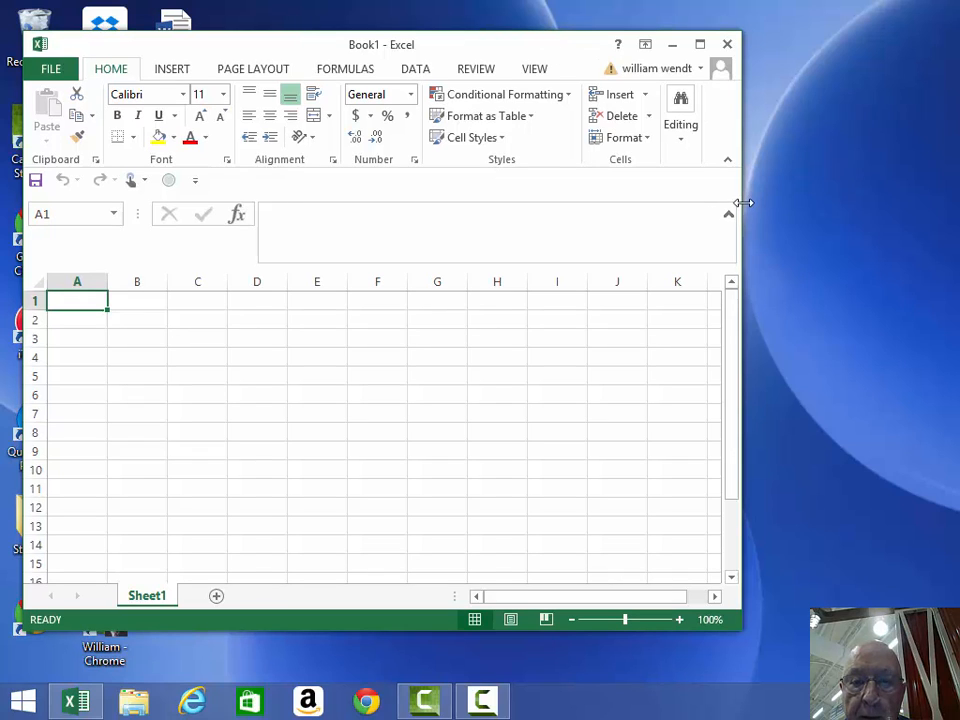
left_click_drag(739, 201, 950, 194)
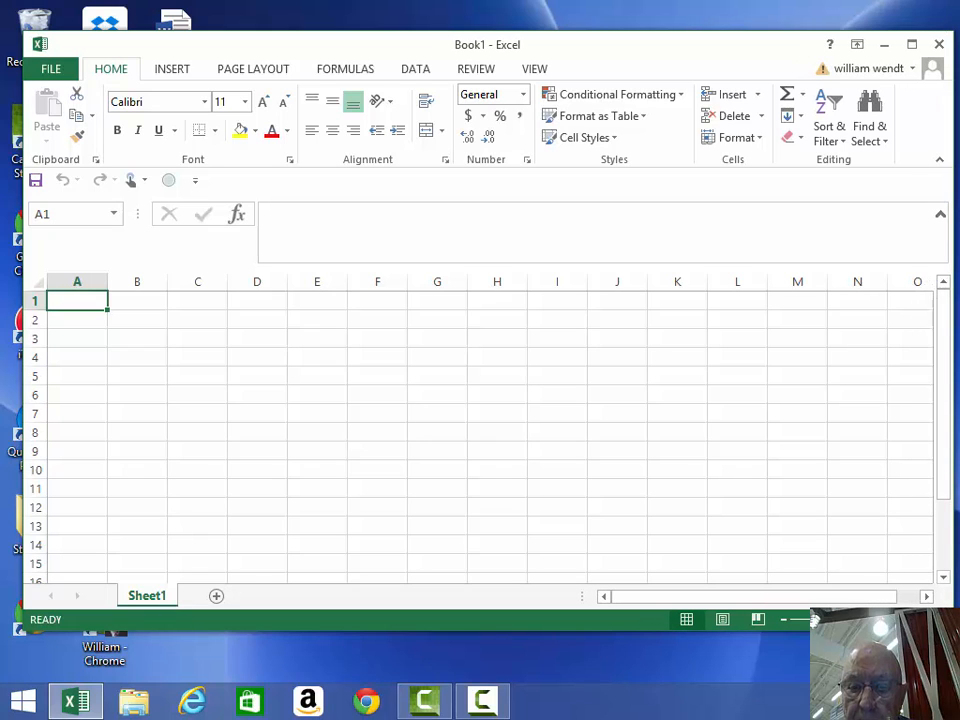
left_click_drag(953, 630, 958, 681)
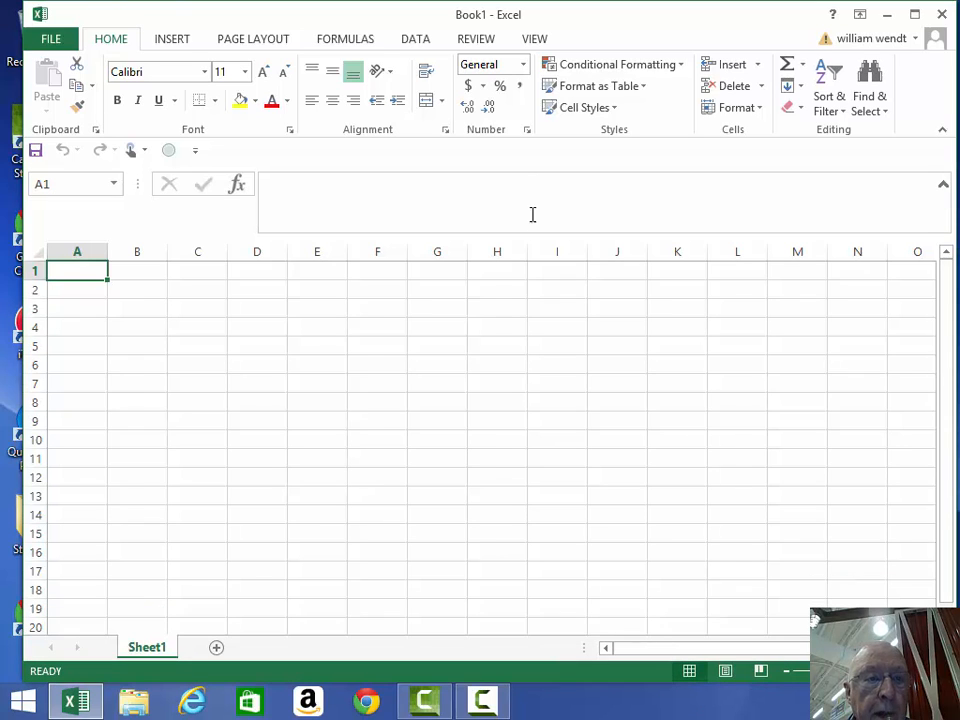
- Open Random Number Generation from DATA > Data Analysis
left_click(415, 40)
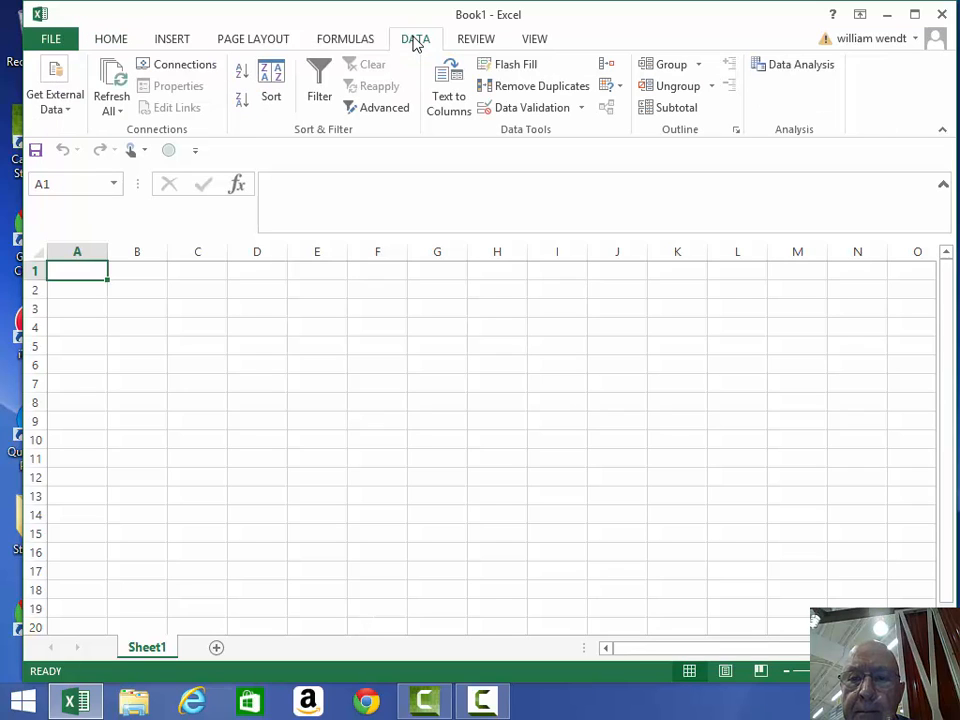
left_click(805, 68)
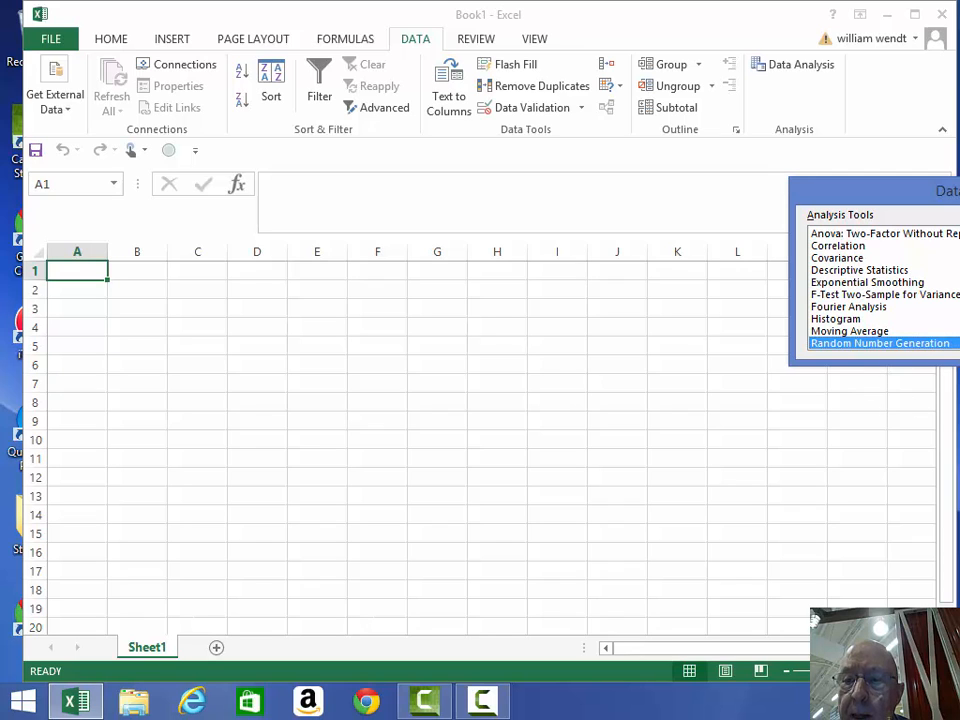
key("Return")
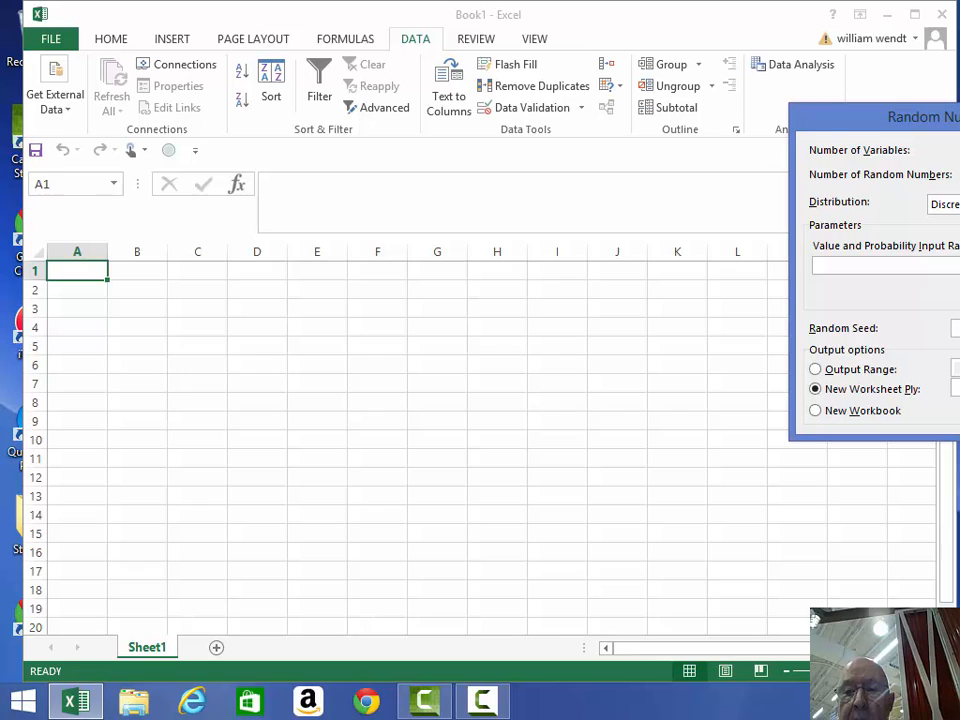
- Generate 16,200 Uniform random numbers from 0 upward onto a New Worksheet Ply
left_click(954, 204)
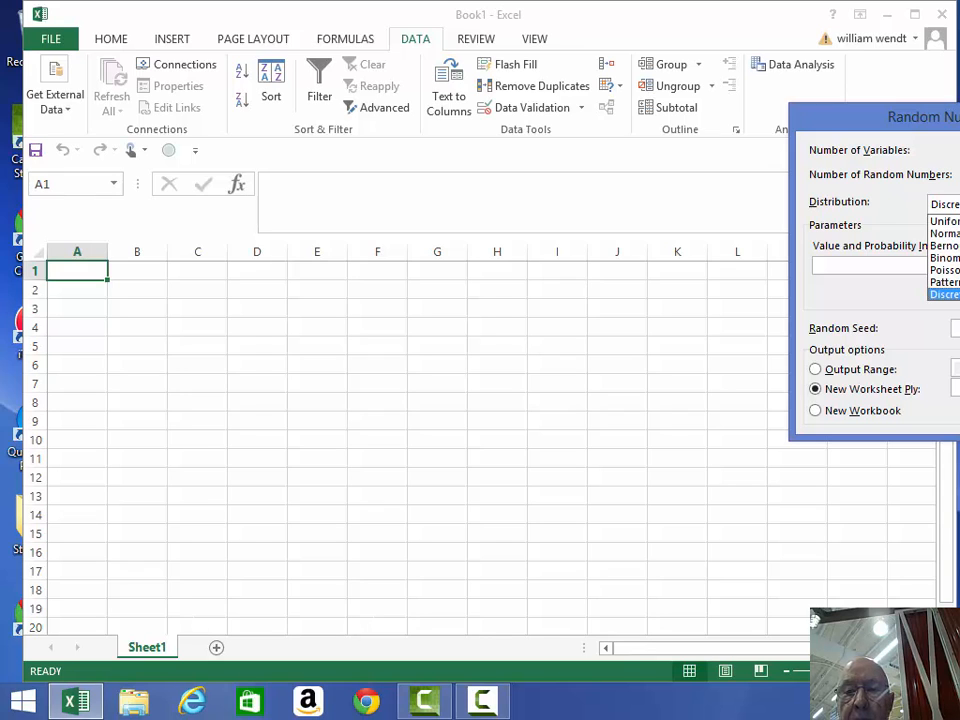
left_click(945, 221)
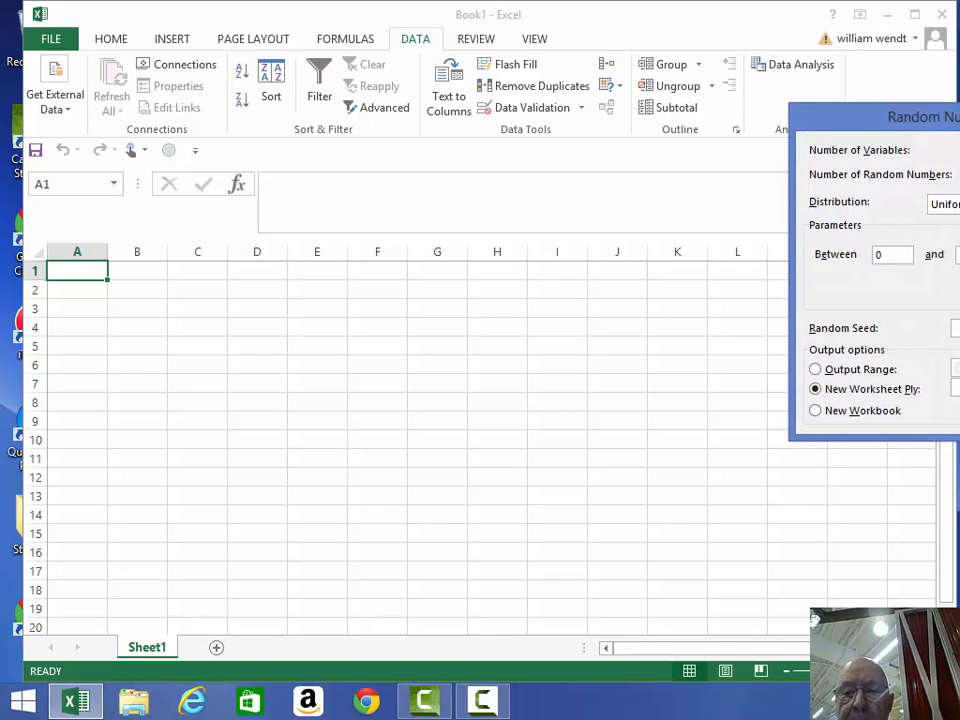
left_click(957, 255)
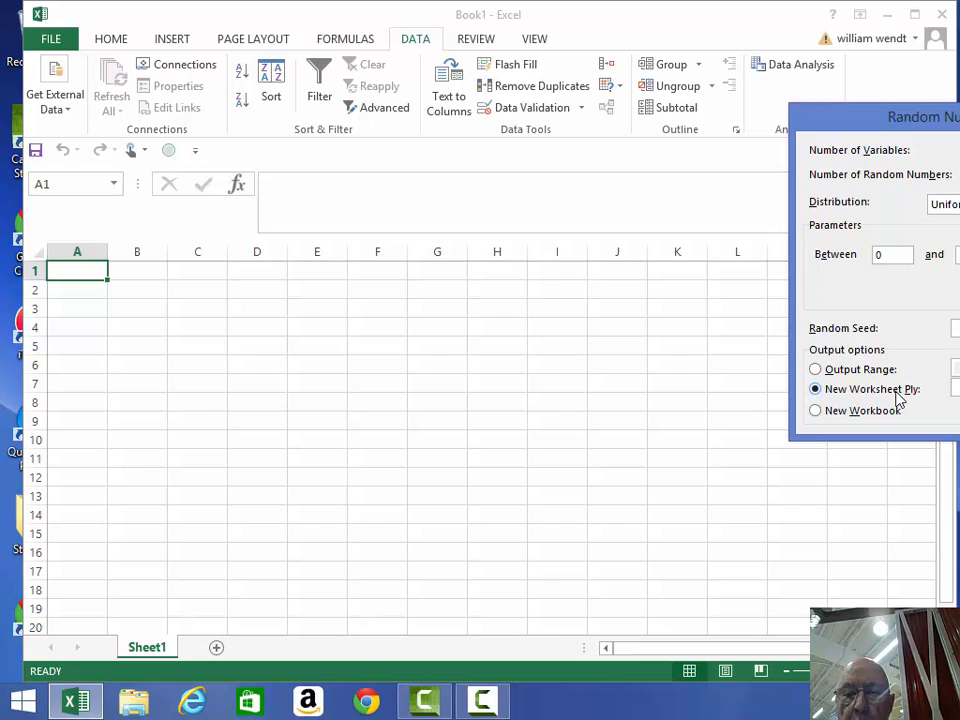
left_click(815, 389)
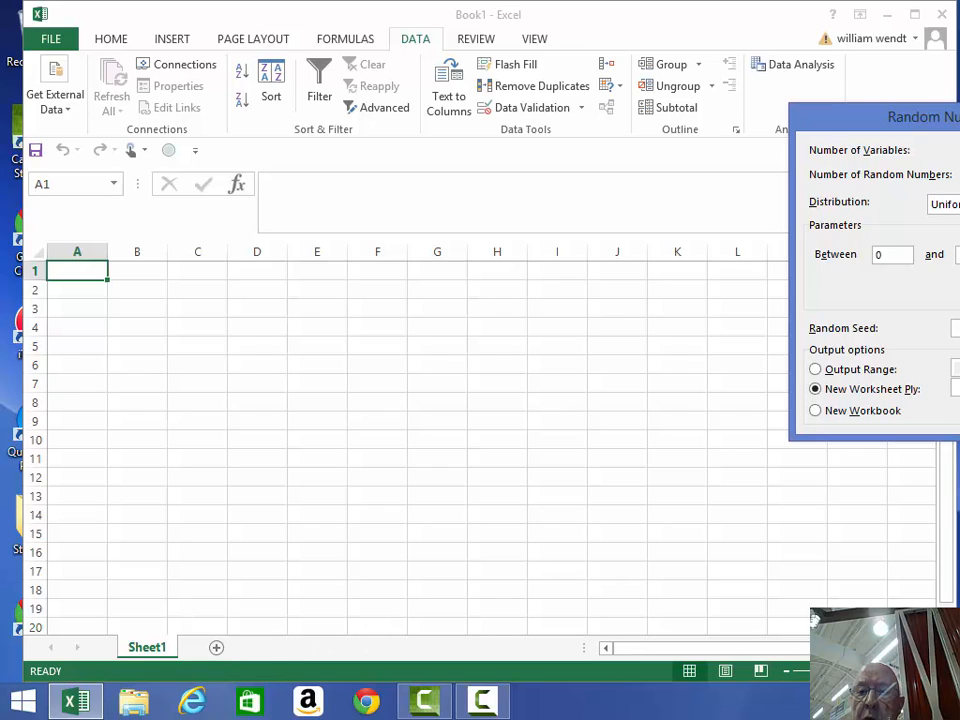
key("Escape")
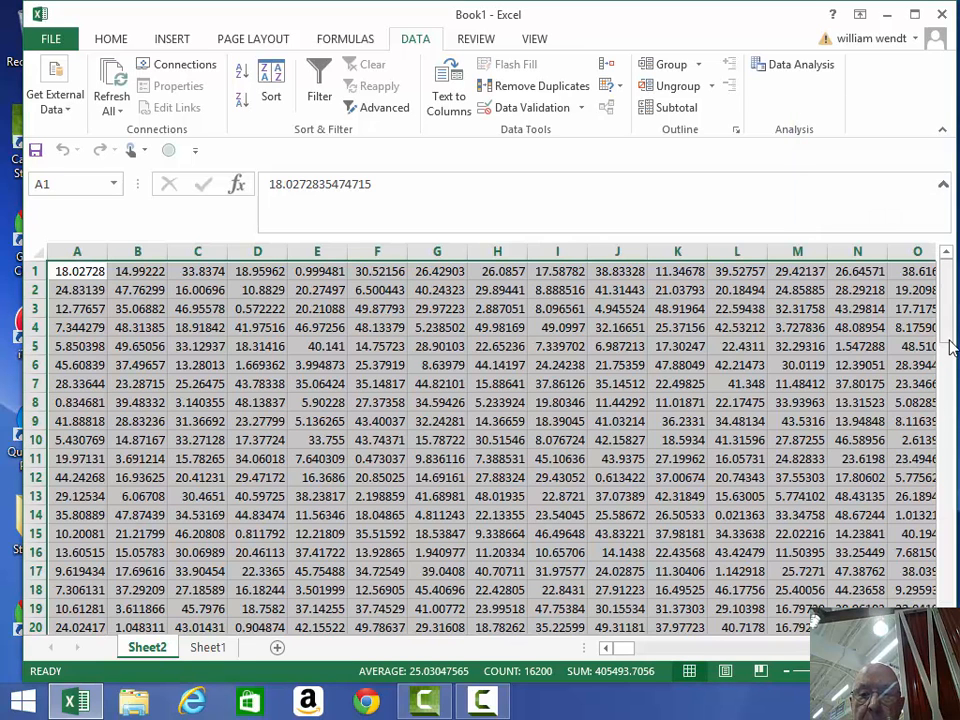
- Scroll Sheet2 down to row 81 and back, then begin editing the Sheet2 tab name
left_click_drag(945, 338, 944, 620)
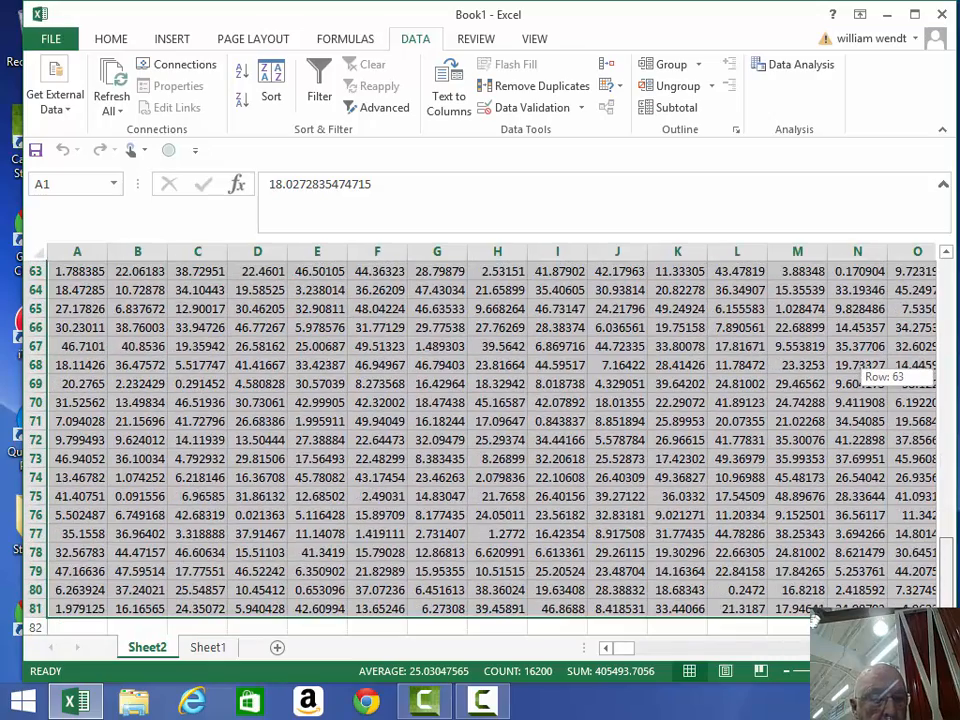
left_click_drag(944, 395, 915, 219)
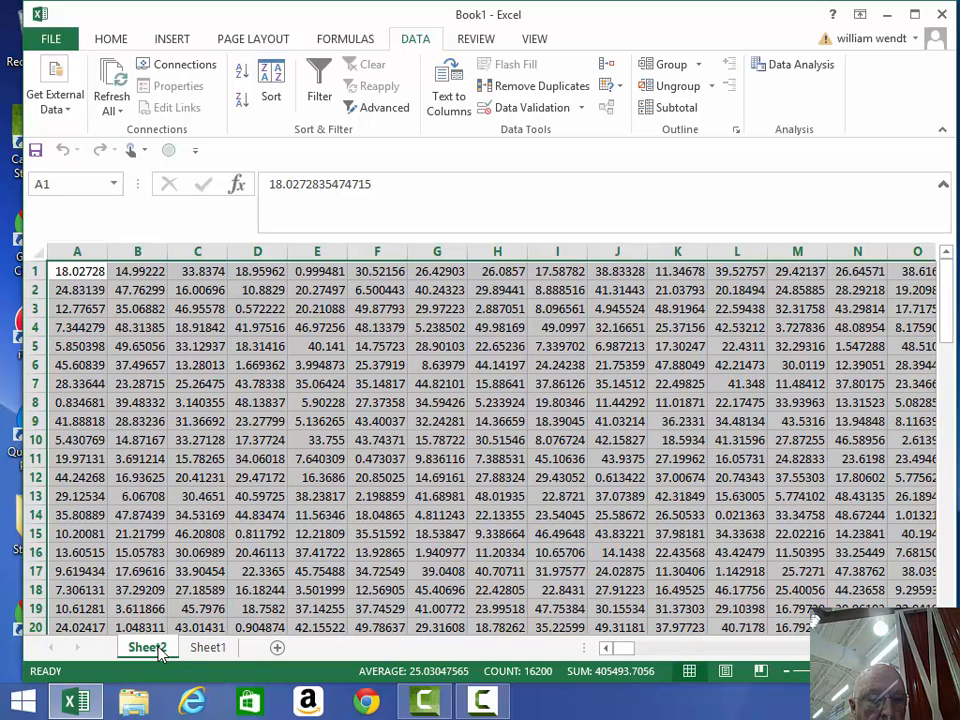
double_click(159, 649)
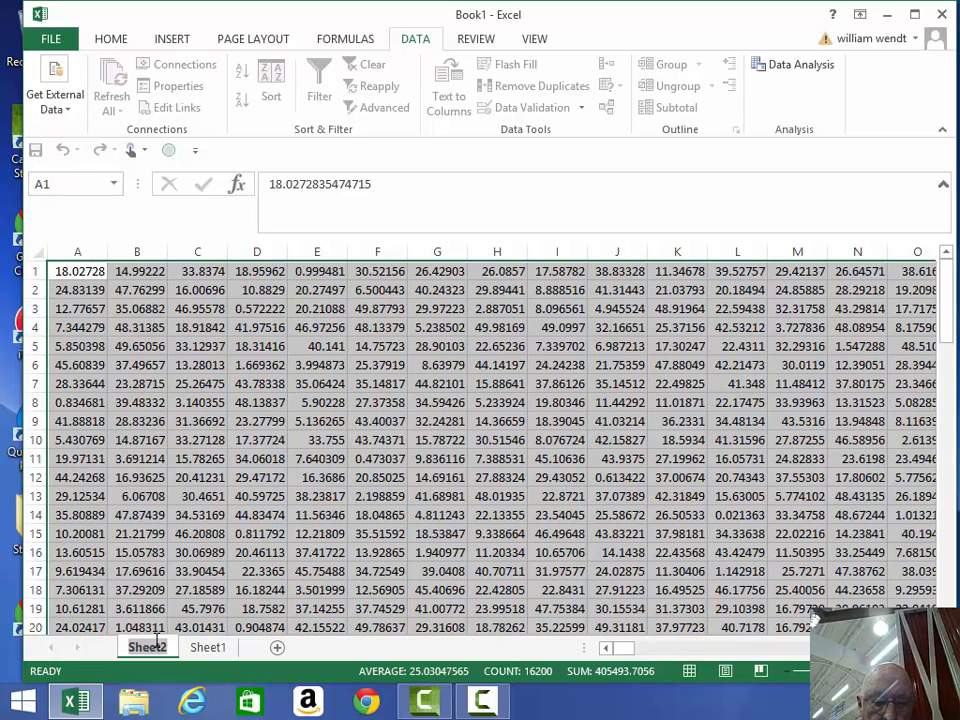
- Close the stray File Explorer window and name the random-data sheet tab RNG DATA
left_click(108, 697)
left_click(108, 697)
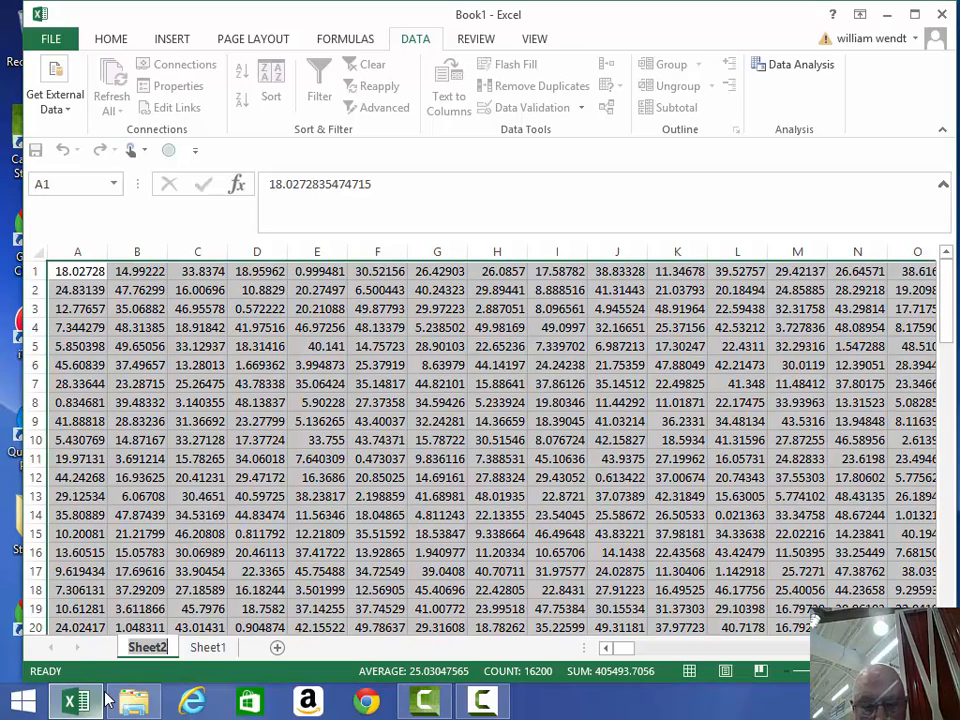
type("NG")
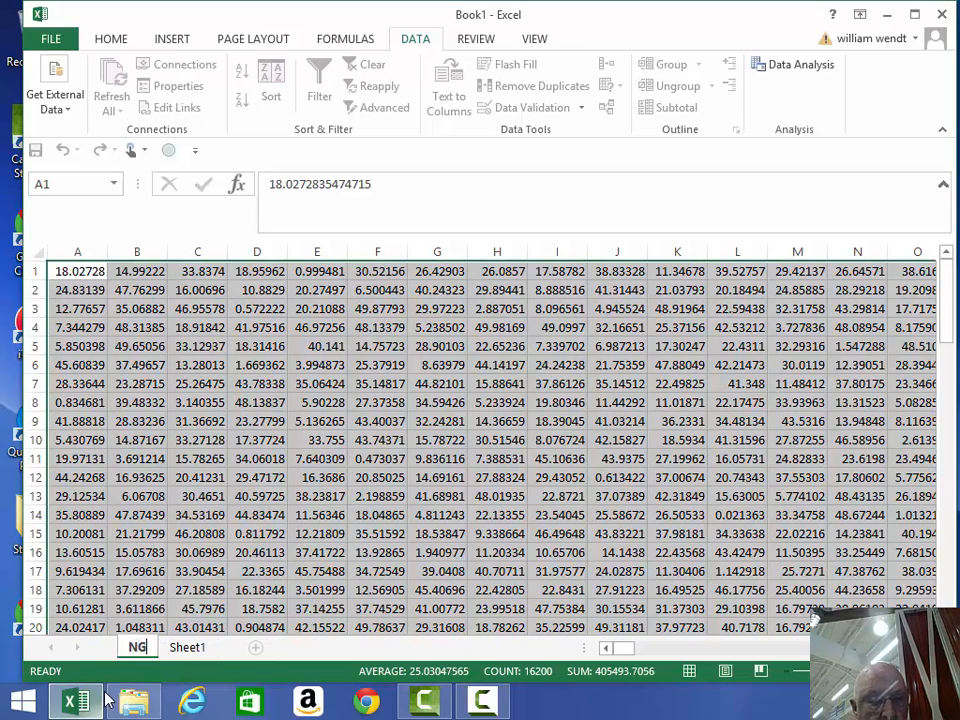
left_click(128, 698)
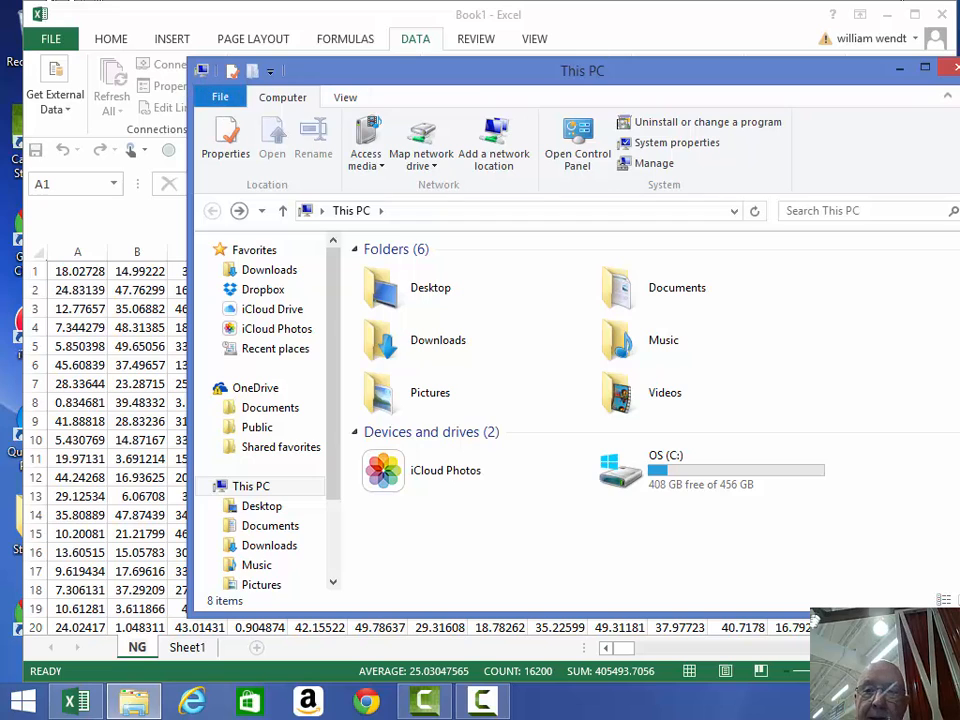
left_click(950, 68)
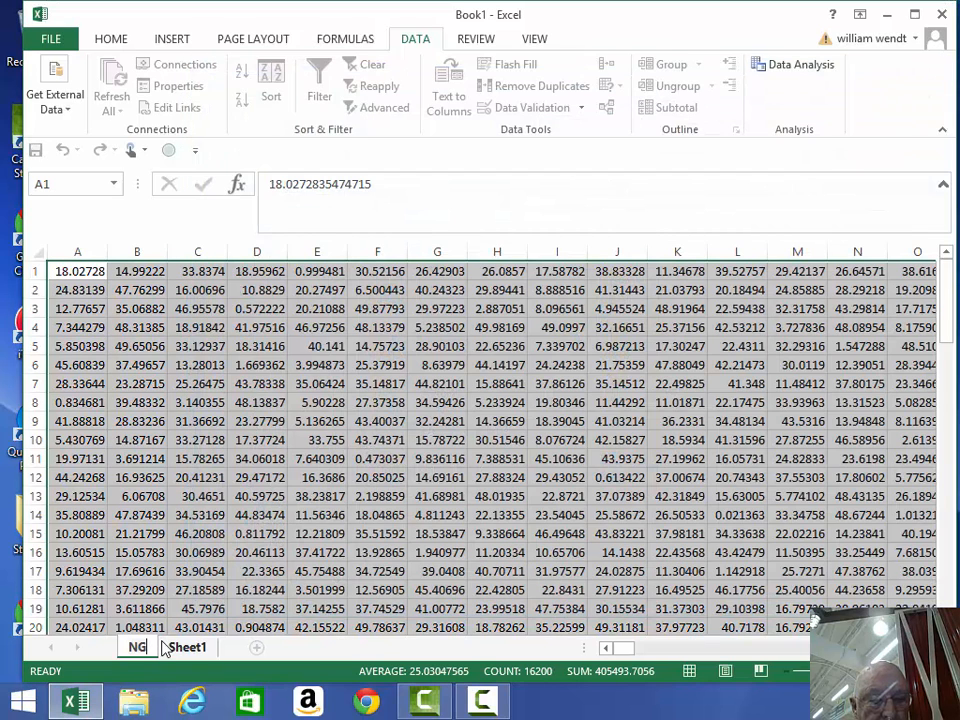
key("BackSpace")
key("BackSpace")
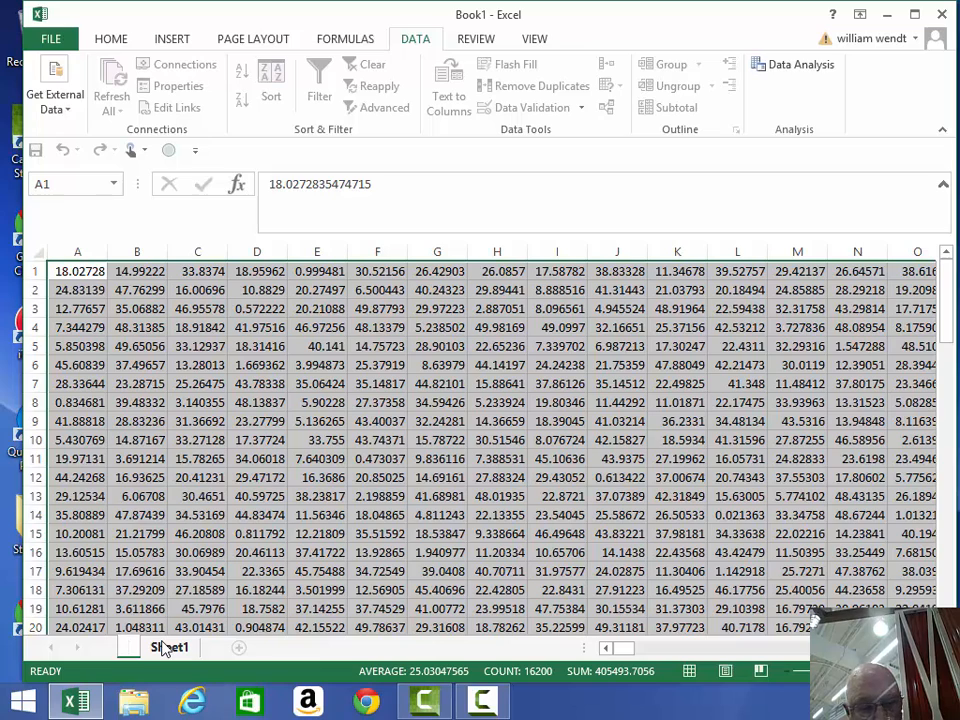
type("RN")
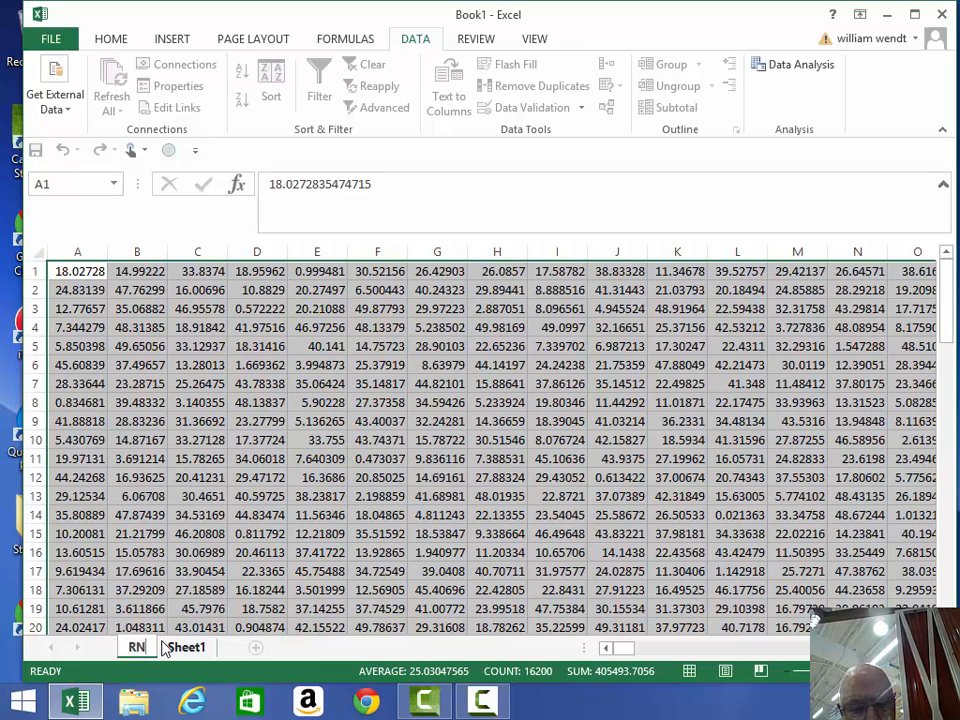
type("G DA")
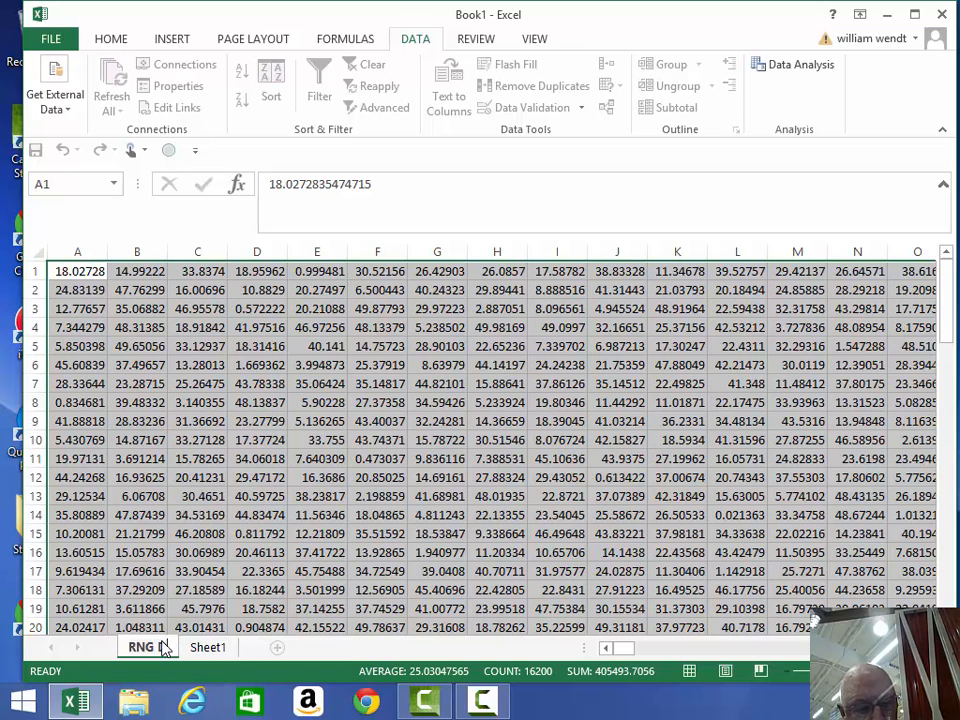
type("TA")
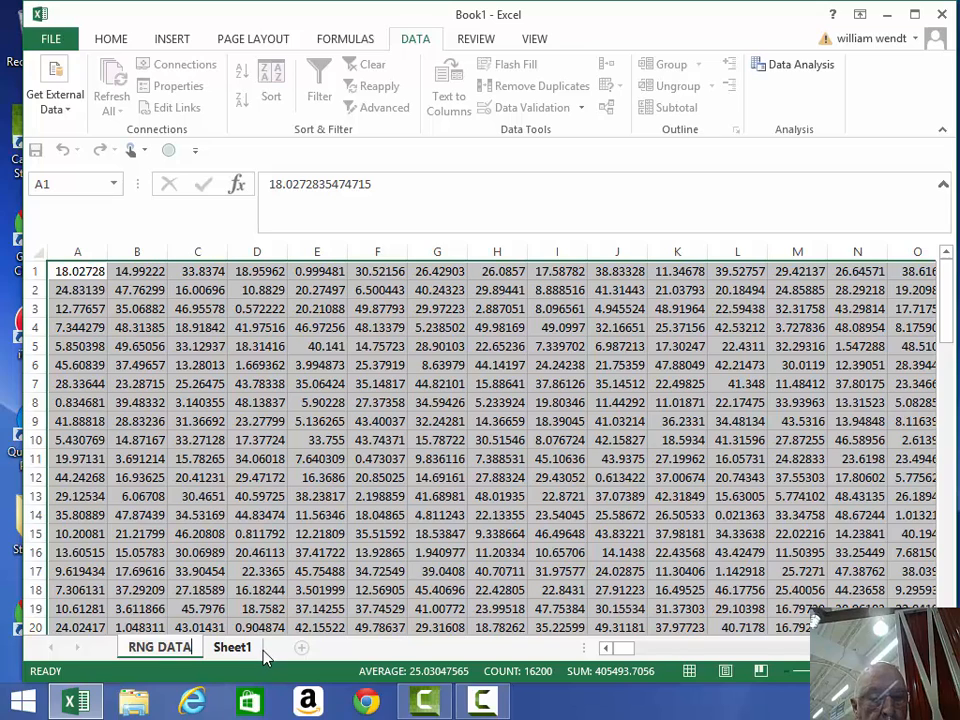
- Delete the empty Sheet1, then scroll through the RNG DATA sheet
left_click(232, 648)
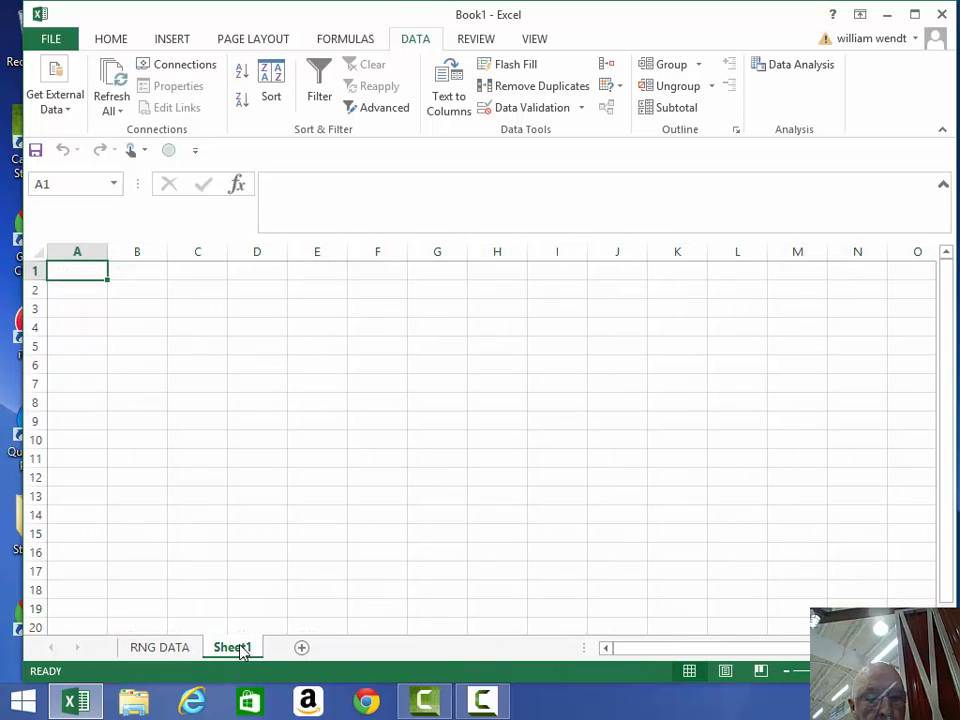
right_click(237, 650)
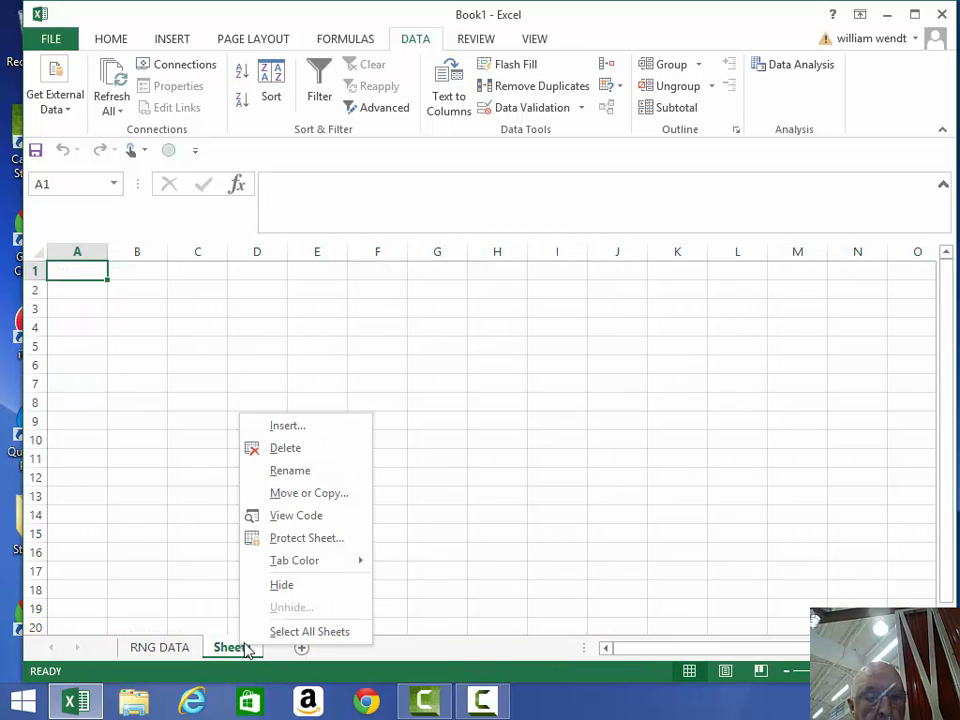
left_click(306, 450)
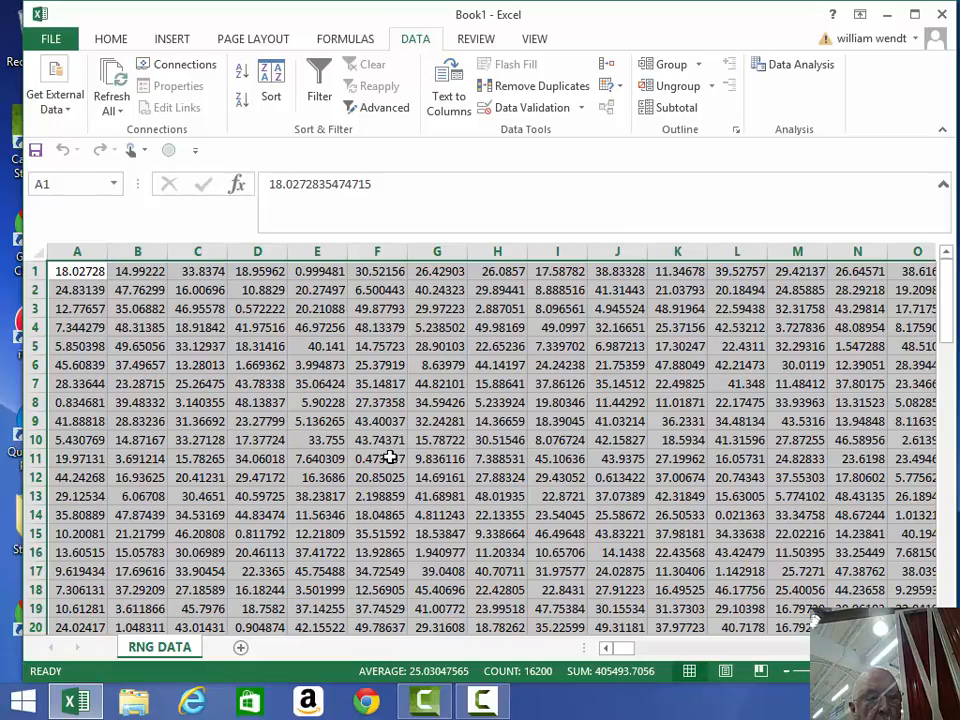
scroll(382, 464, "down", 2)
scroll(382, 467, "down", 7)
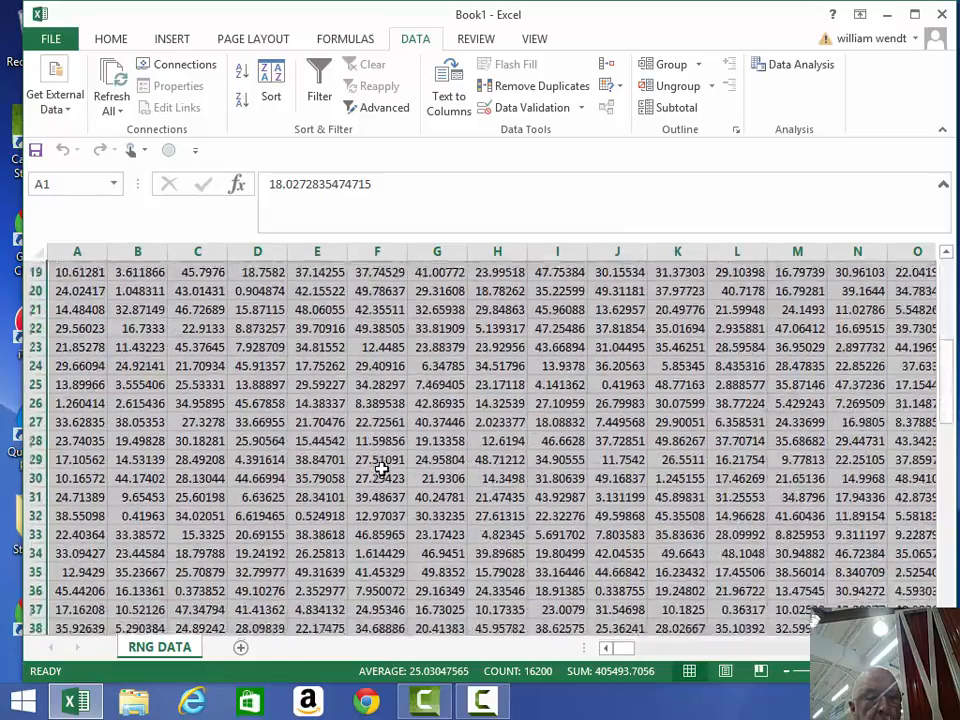
scroll(382, 467, "down", 8)
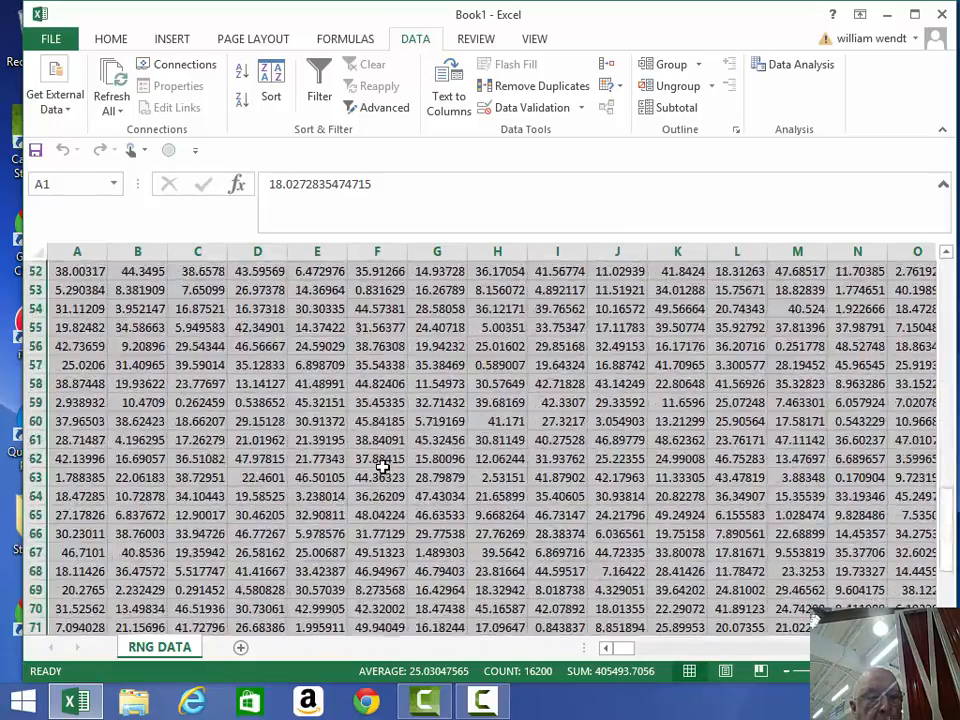
scroll(382, 467, "up", 5)
scroll(382, 467, "up", 12)
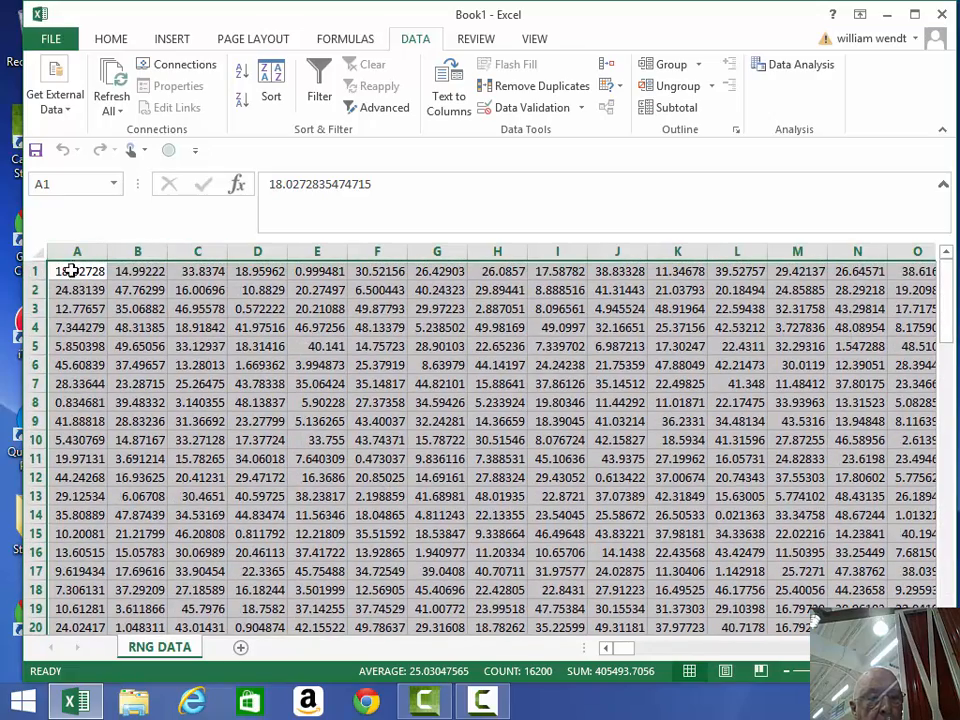
- AutoSum column A's sample values into A83, giving =SUM(A1:A82) = 1880.766
left_click_drag(77, 271, 89, 432)
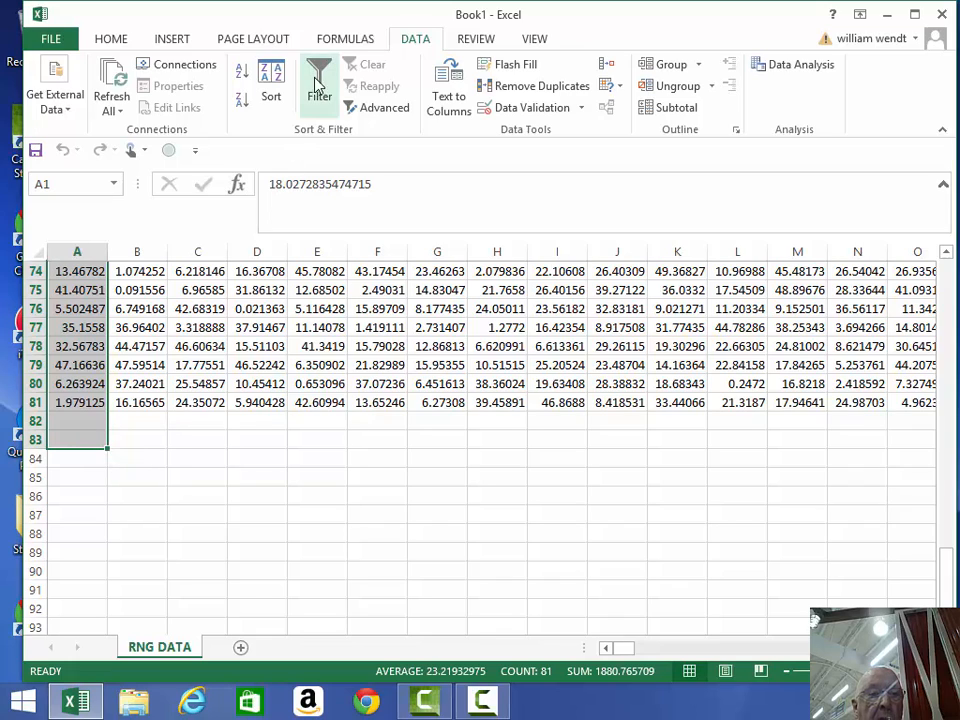
left_click(112, 40)
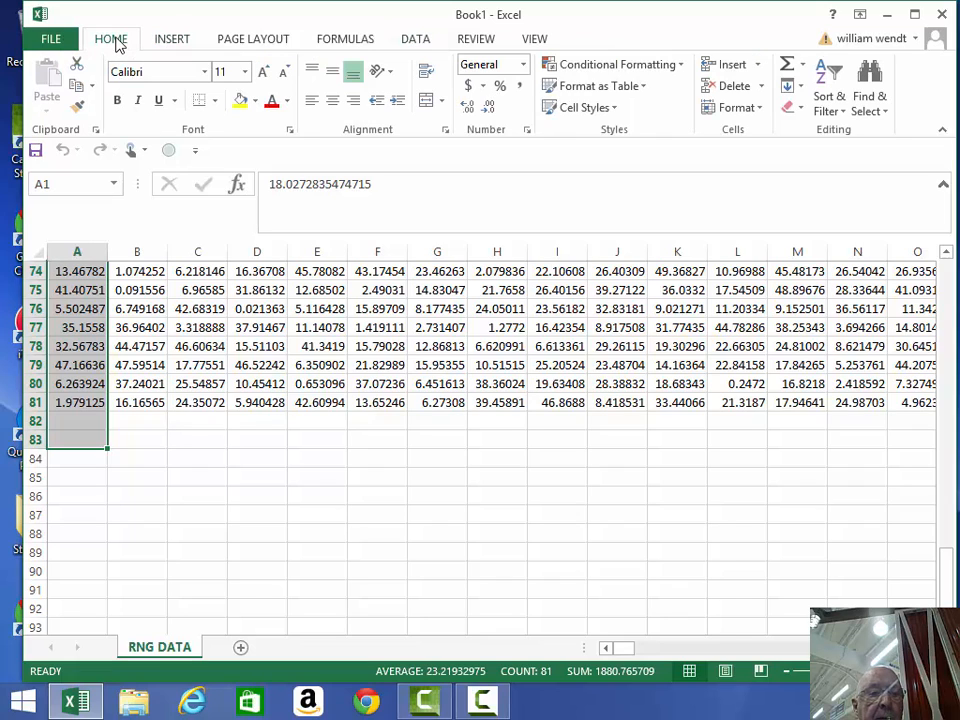
left_click(173, 39)
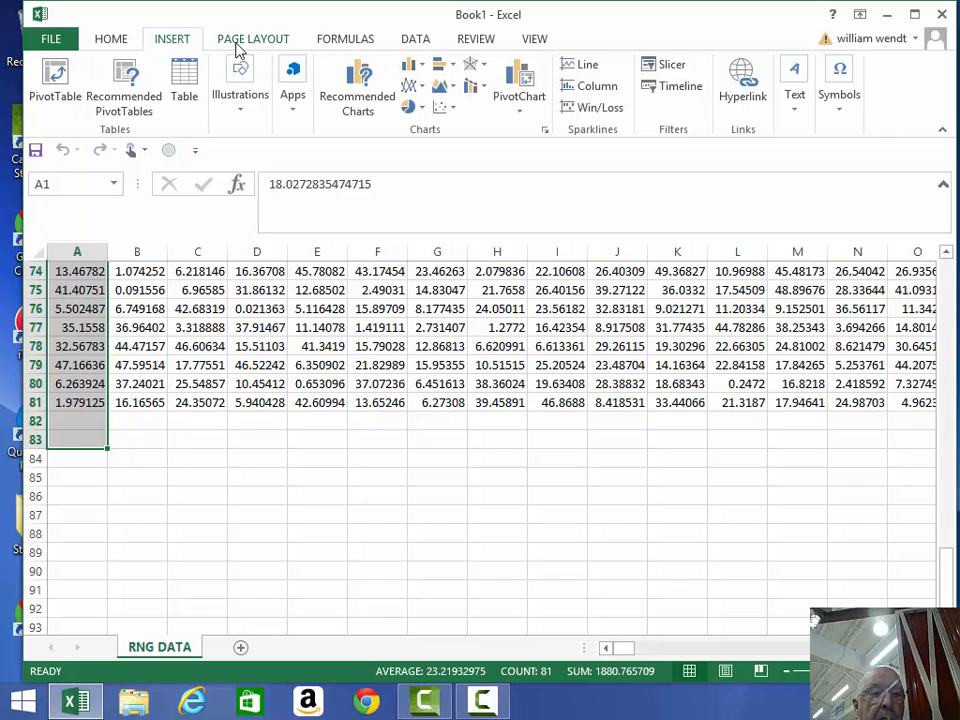
left_click(343, 42)
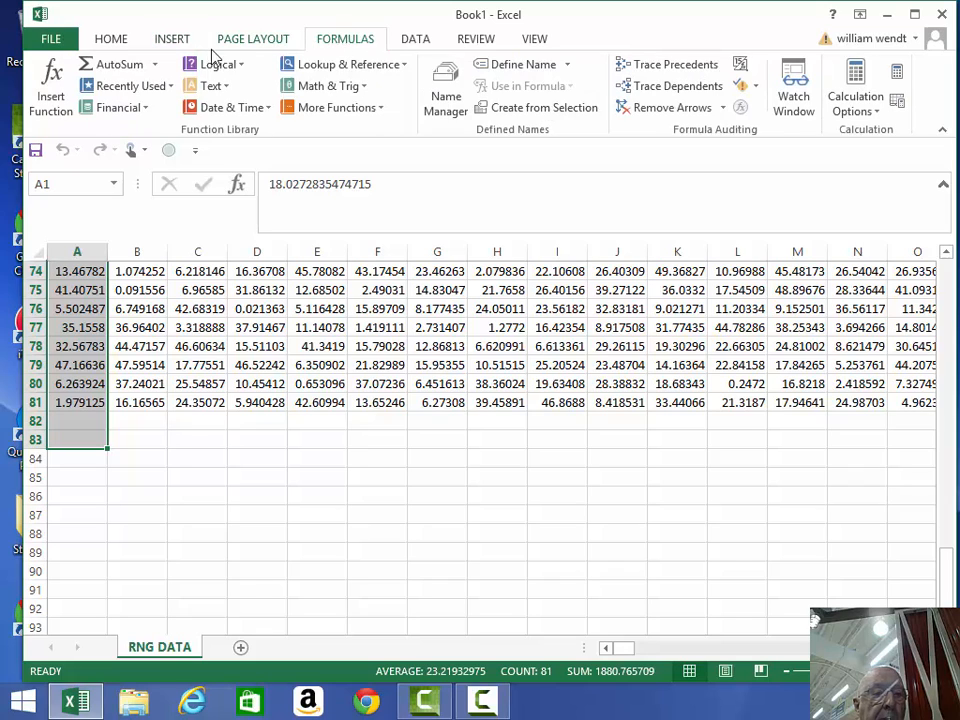
left_click(119, 66)
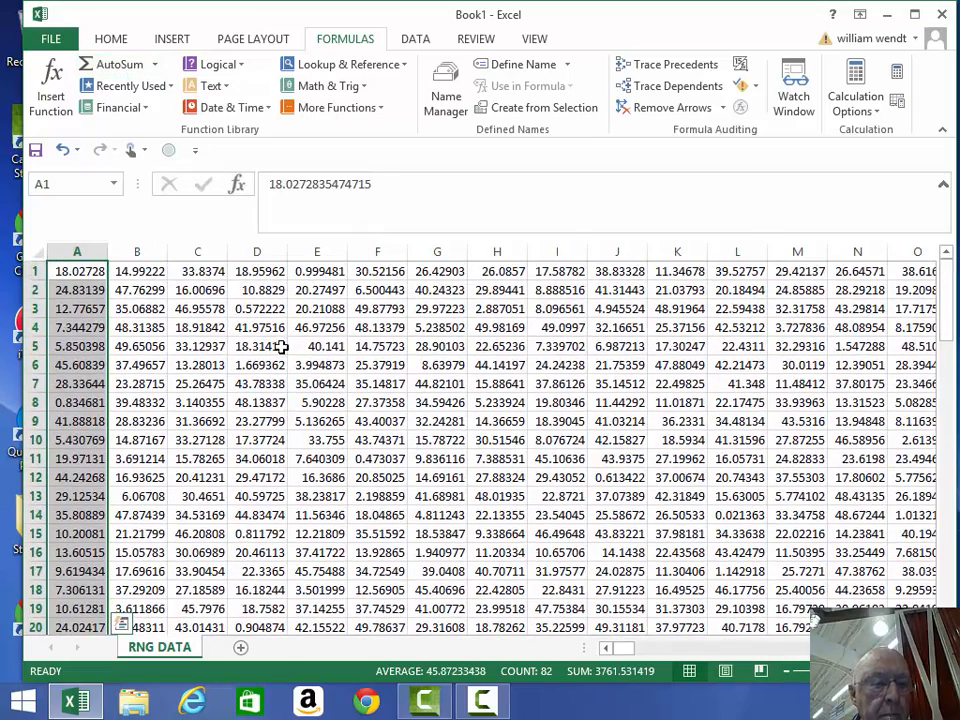
- Select A83 and drag its sum formula across row 83
scroll(290, 342, "down", 13)
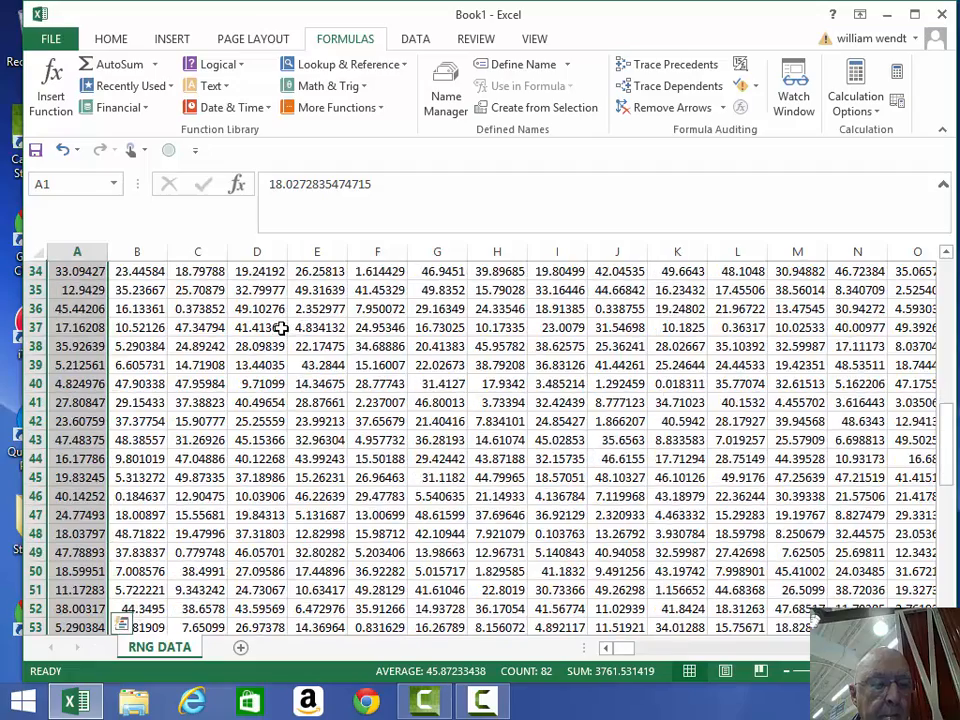
scroll(278, 327, "down", 9)
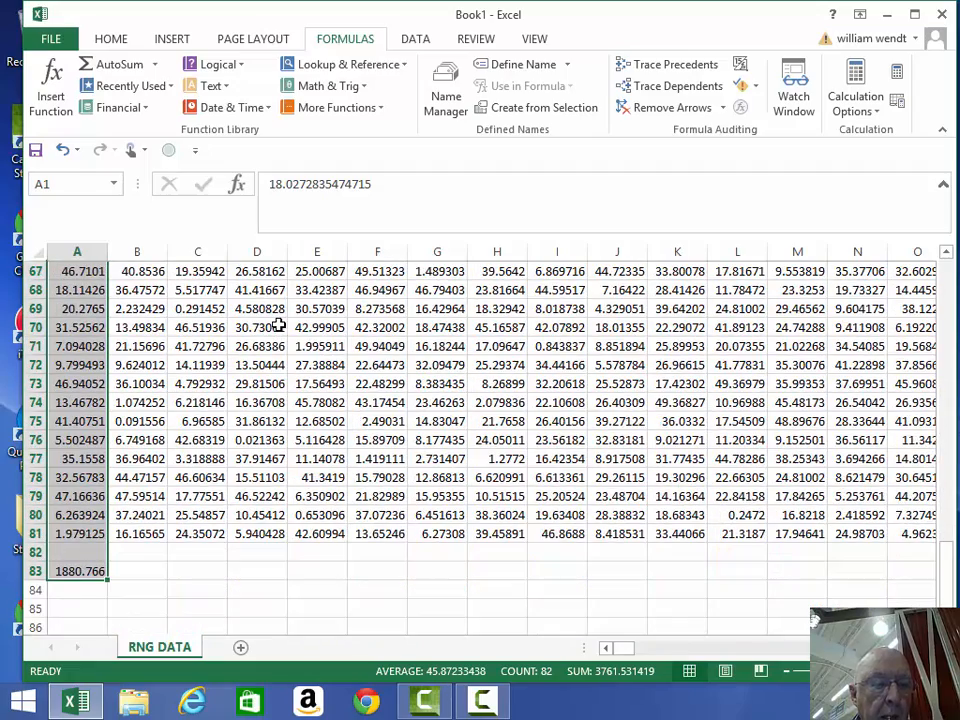
left_click(84, 571)
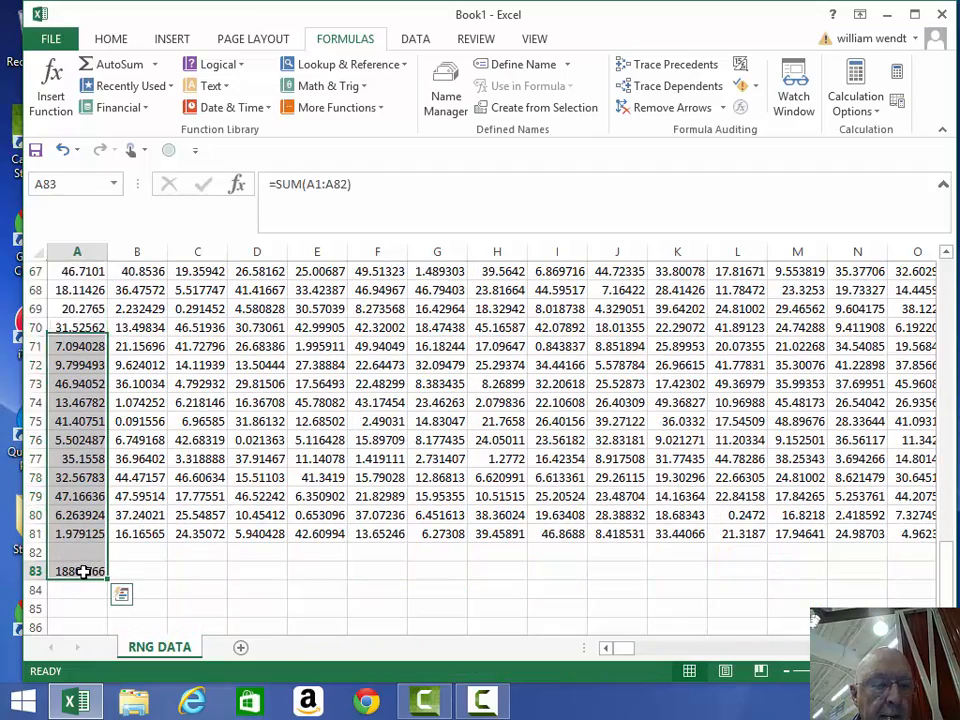
left_click(84, 571)
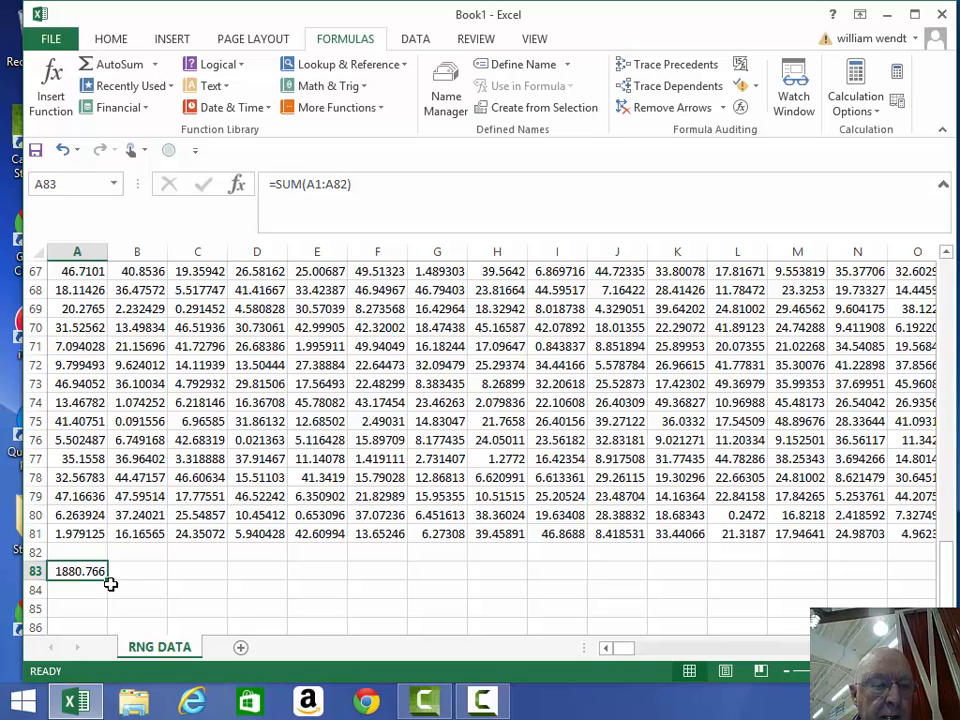
left_click_drag(106, 577, 697, 567)
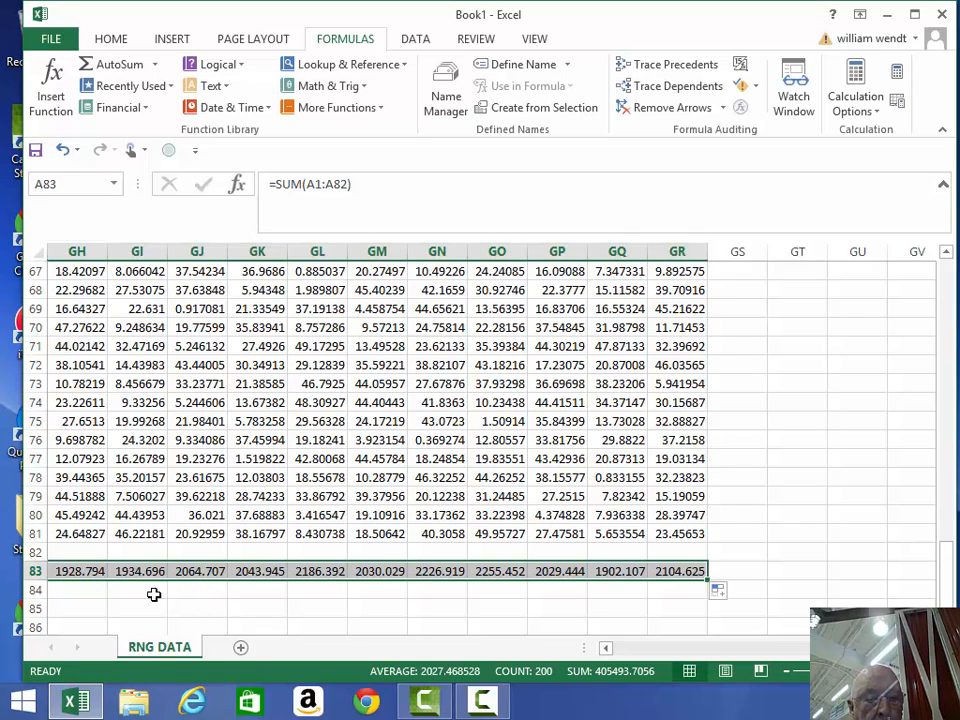
- Return to cell A84 after checking A83's =SUM(A1:A82) formula
left_click(70, 593)
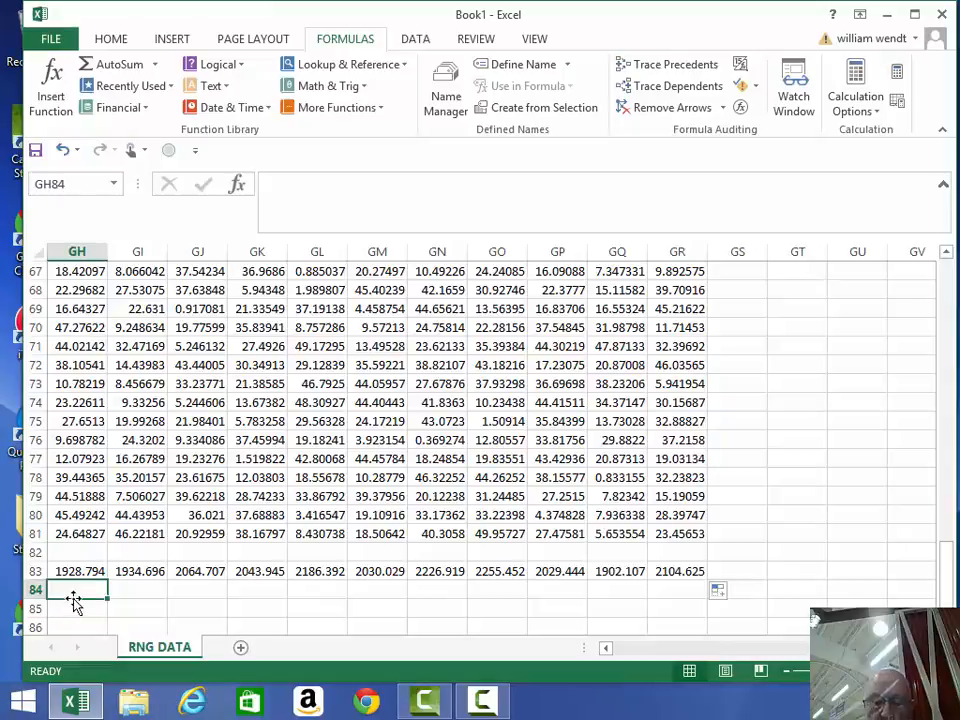
key("Left")
key("Left")
key("Left")
key("Left")
key("Left")
key("Left")
key("Left")
key("Left")
key("Left")
key("Left")
key("Left")
key("Left")
key("Left")
key("Left")
key("Left")
key("Left")
key("Left")
key("Left")
key("Left")
key("Left")
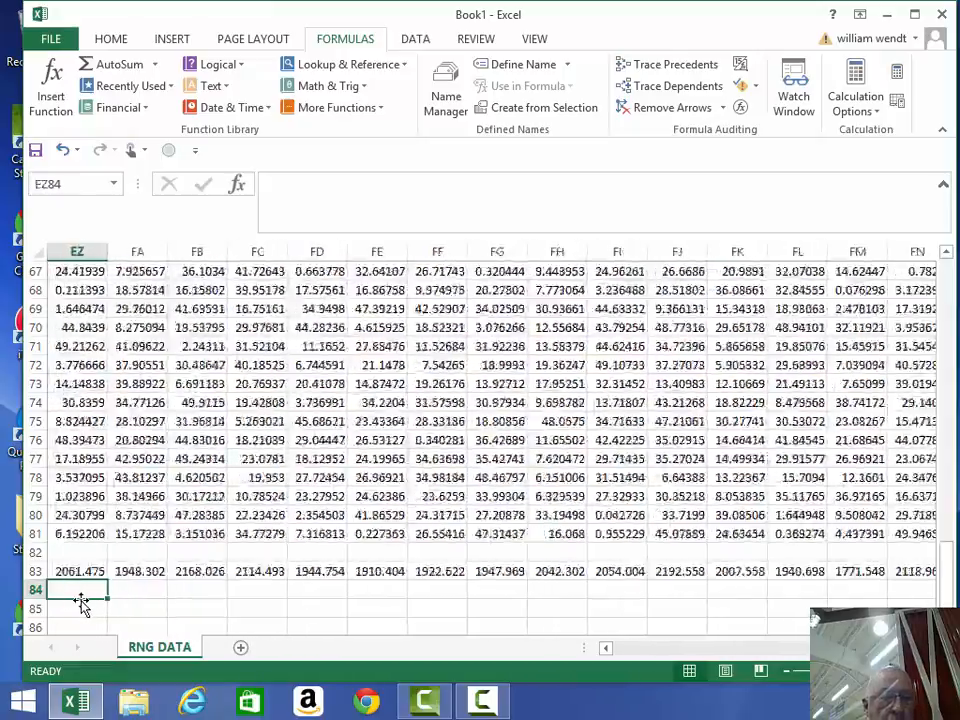
key("Left")
key("Left")
key("Left")
key("Left")
key("Left")
key("Left")
key("Left")
key("Left")
key("Left")
key("Left")
key("Left")
key("Left")
key("Left")
key("Left")
key("Left")
key("Left")
key("Left")
key("Left")
key("Left")
key("Left")
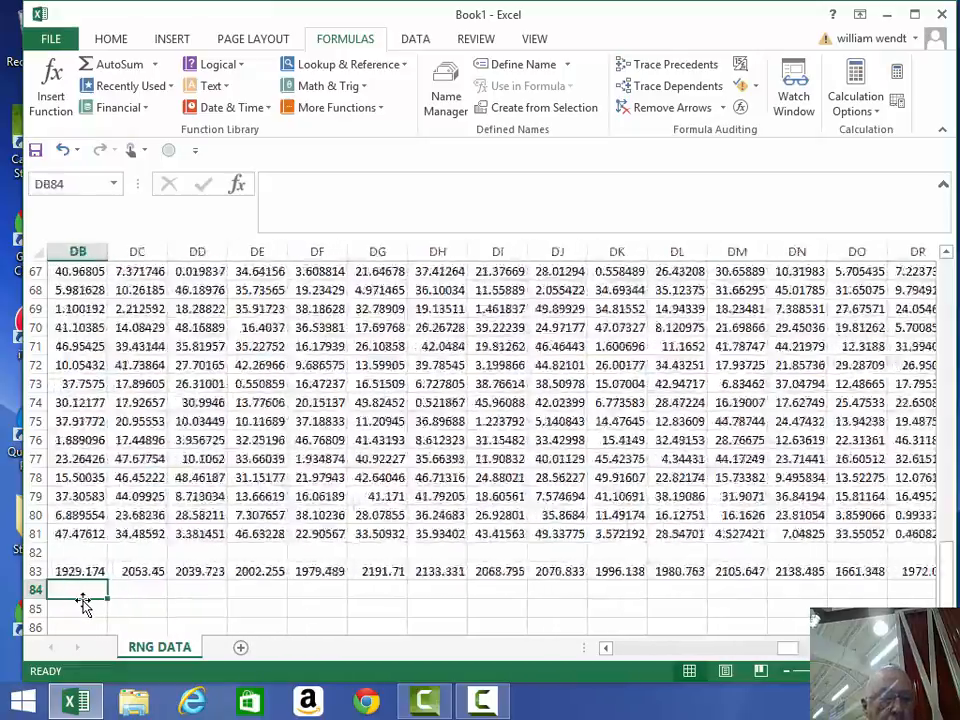
key("Left")
key("Left")
key("Left")
key("Left")
key("Left")
key("Left")
key("Left")
key("Left")
key("Left")
key("Left")
key("Left")
key("Left")
key("Left")
key("Left")
key("Left")
key("Left")
key("Left")
key("Left")
key("Left")
key("Left")
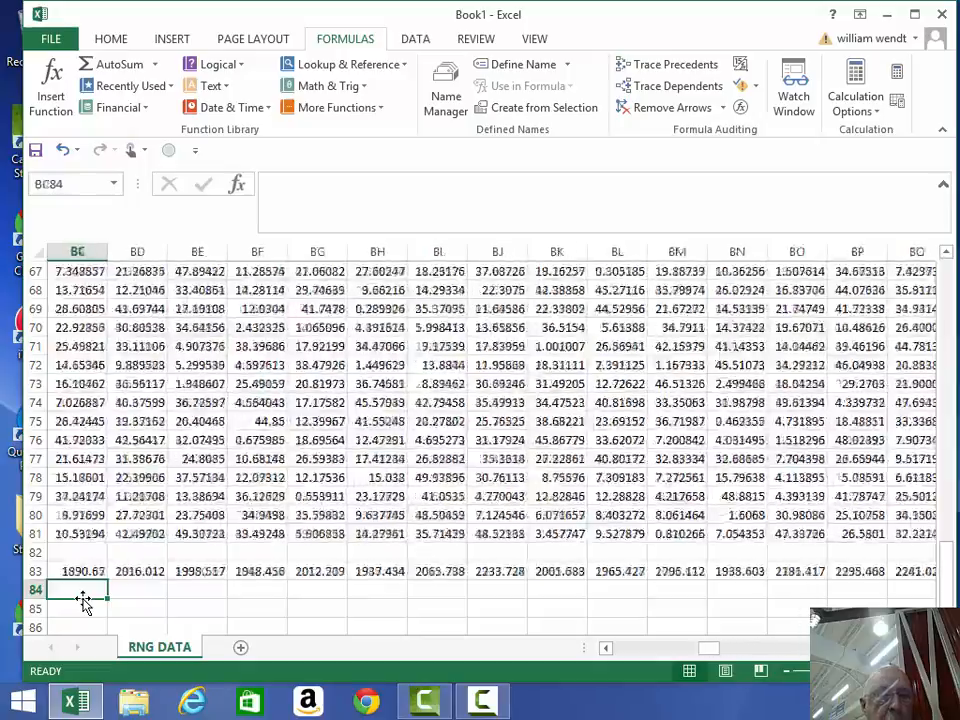
key("Left")
key("Left")
key("Left")
key("Left")
key("Left")
key("Left")
key("Left")
key("Left")
key("Left")
key("Left")
key("Left")
key("Left")
key("Left")
key("Left")
key("Left")
key("Left")
key("Left")
key("Left")
key("Left")
key("Left")
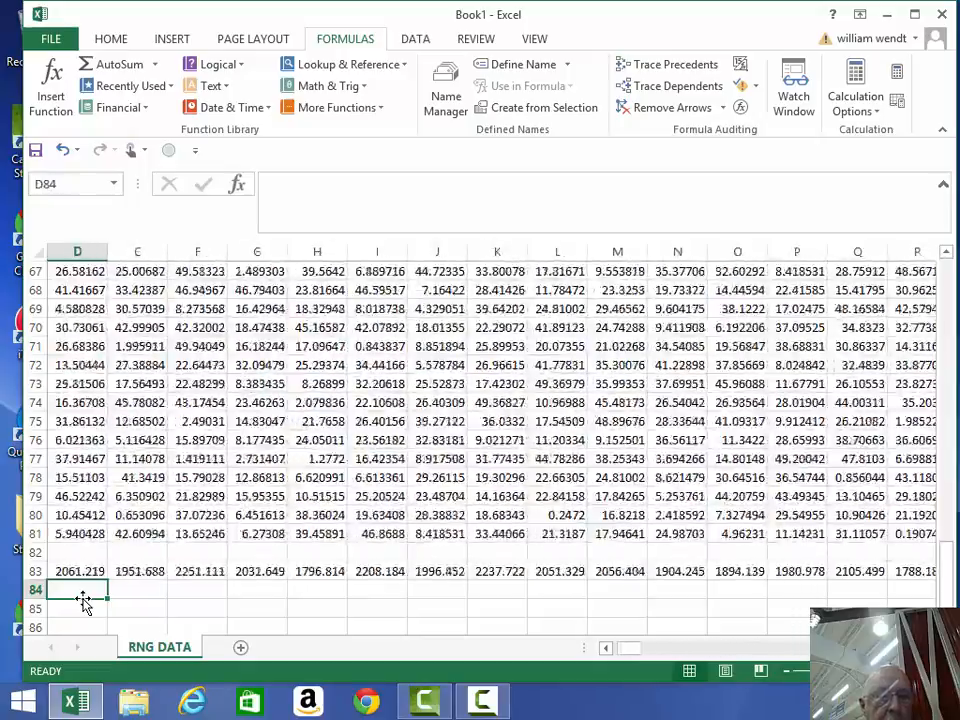
key("Left")
key("Left")
key("Left")
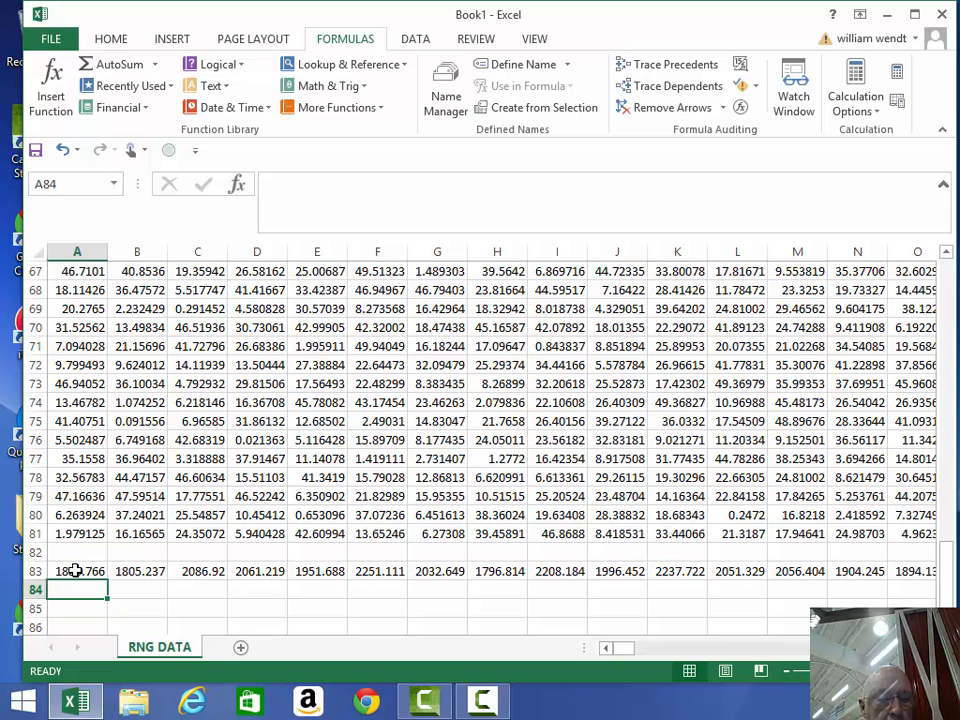
left_click(75, 571)
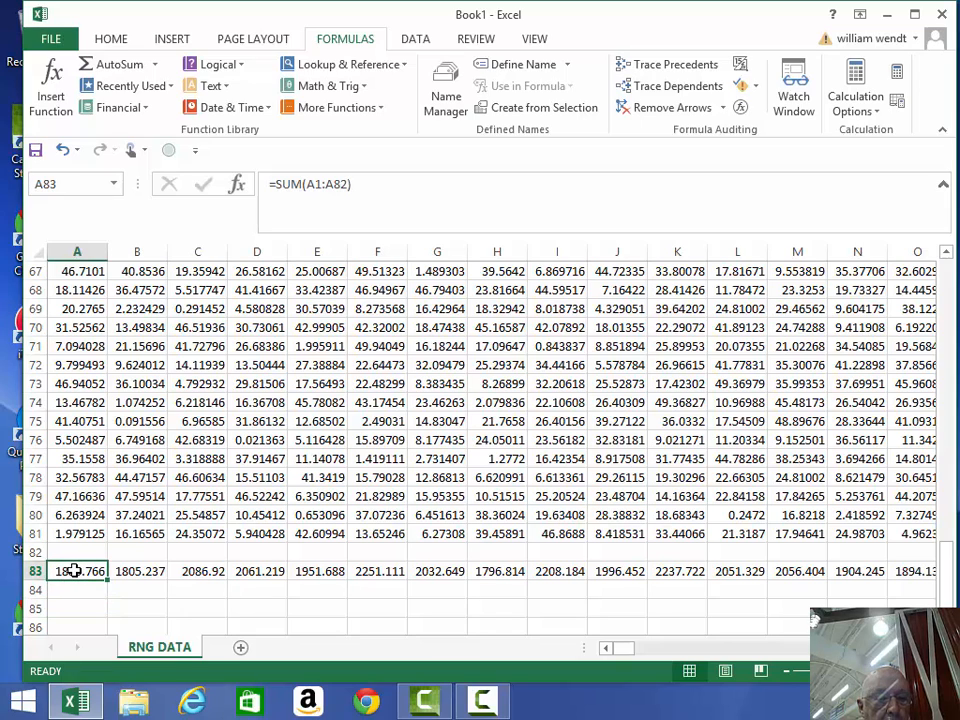
left_click(72, 586)
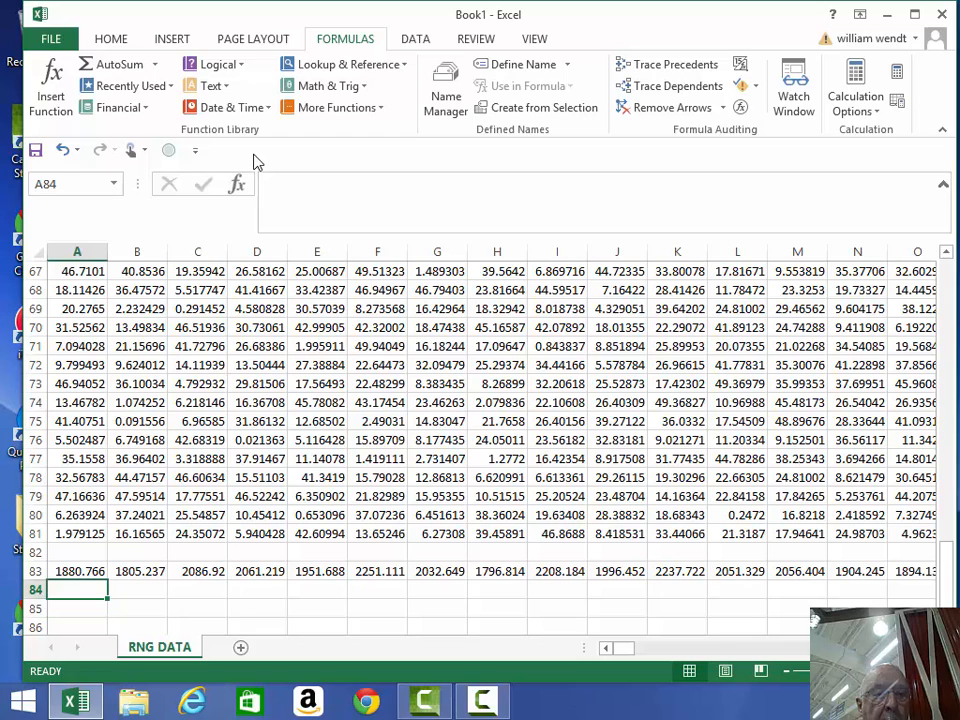
- Insert =AVERAGE(A1:A83) in A84 via Insert Function, returning 45.87233
left_click(237, 186)
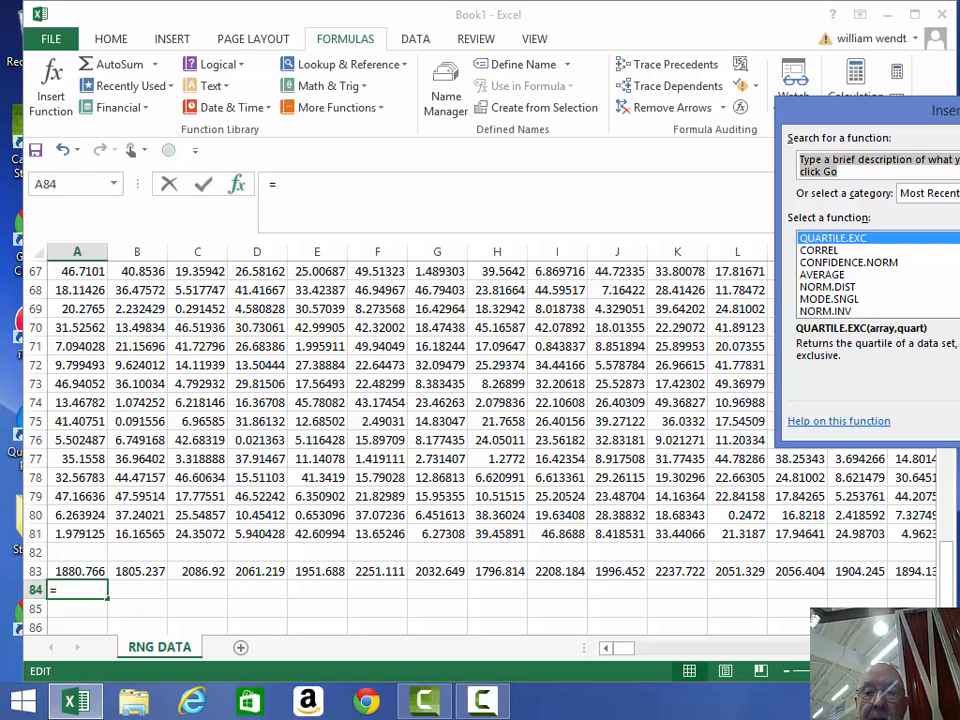
scroll(878, 275, "down", 3)
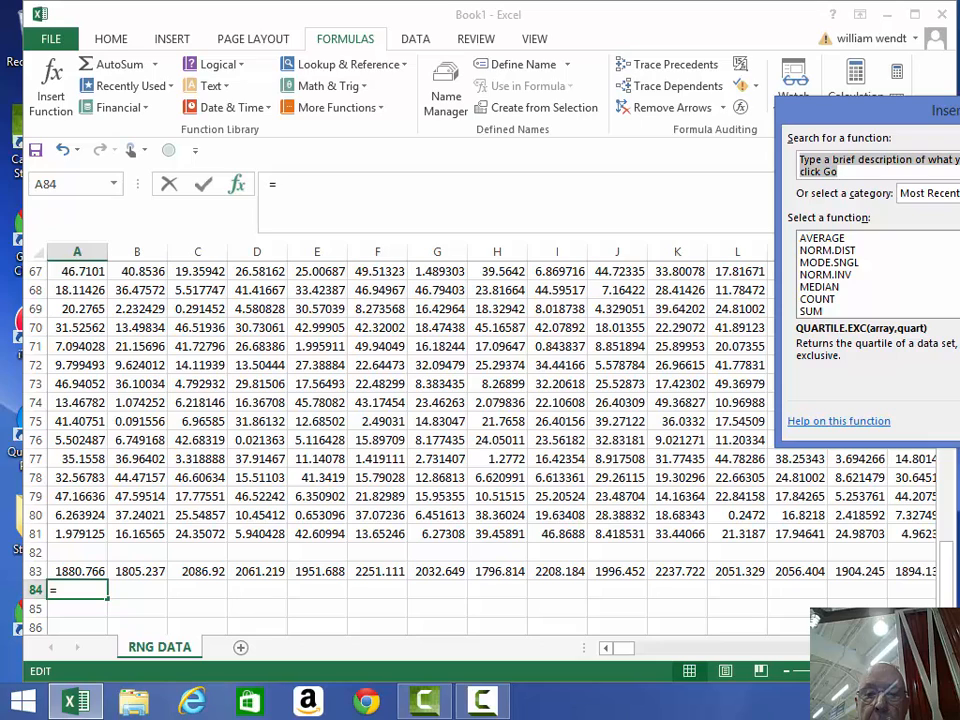
scroll(878, 275, "up", 3)
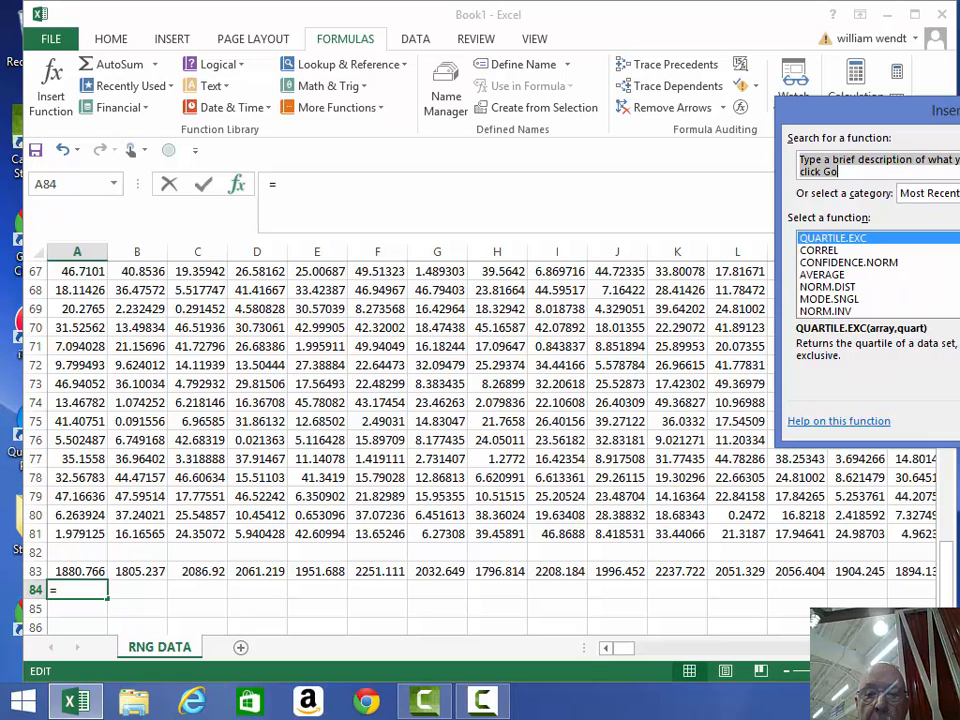
left_click(826, 275)
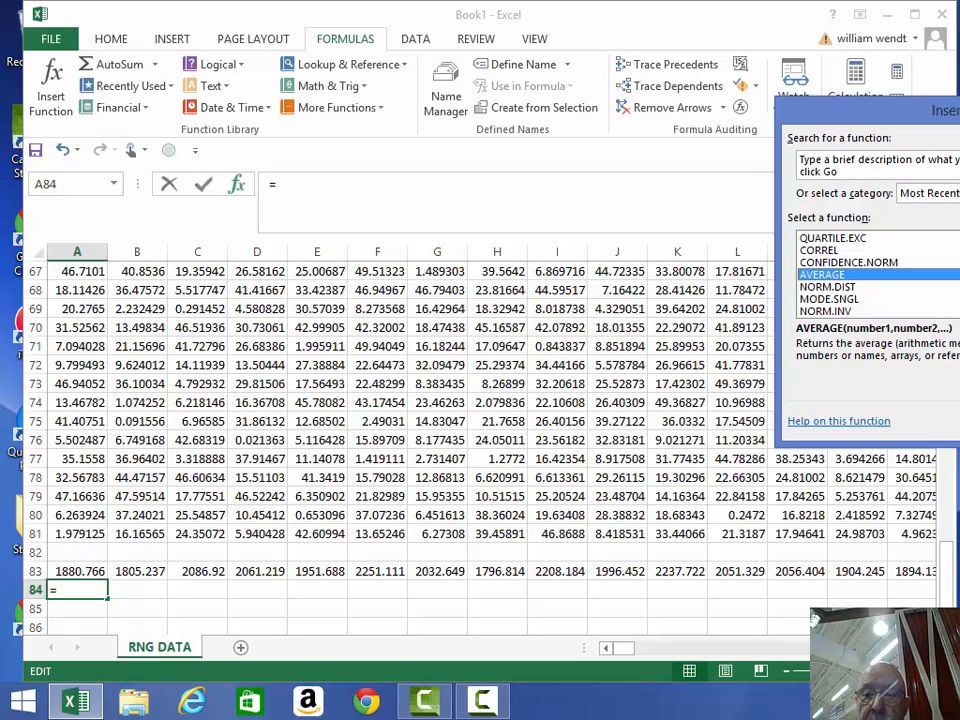
key("Return")
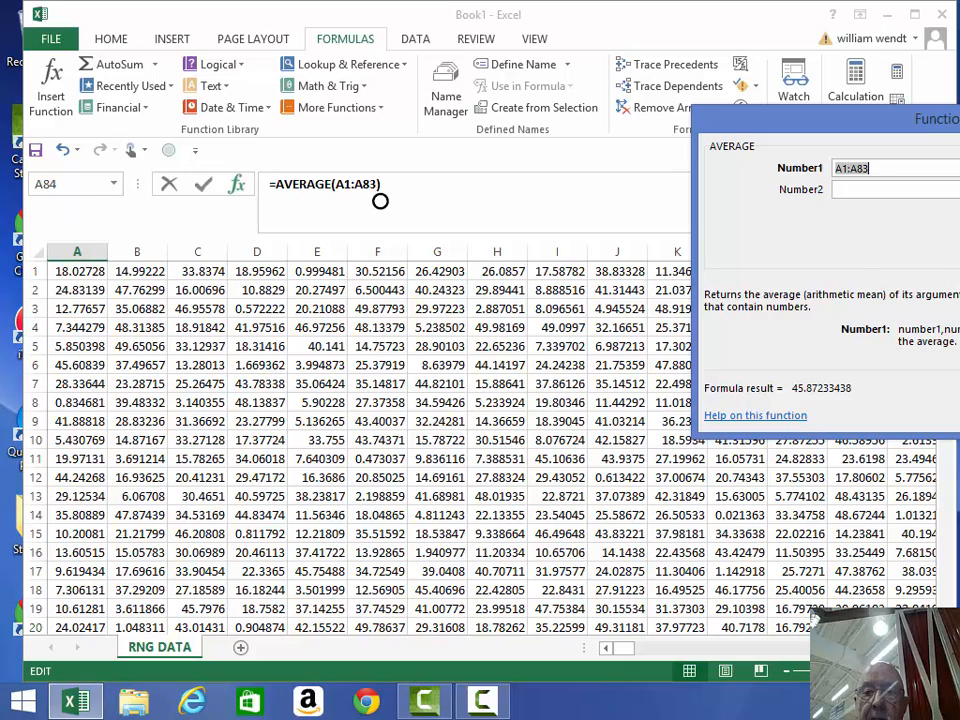
key("Return")
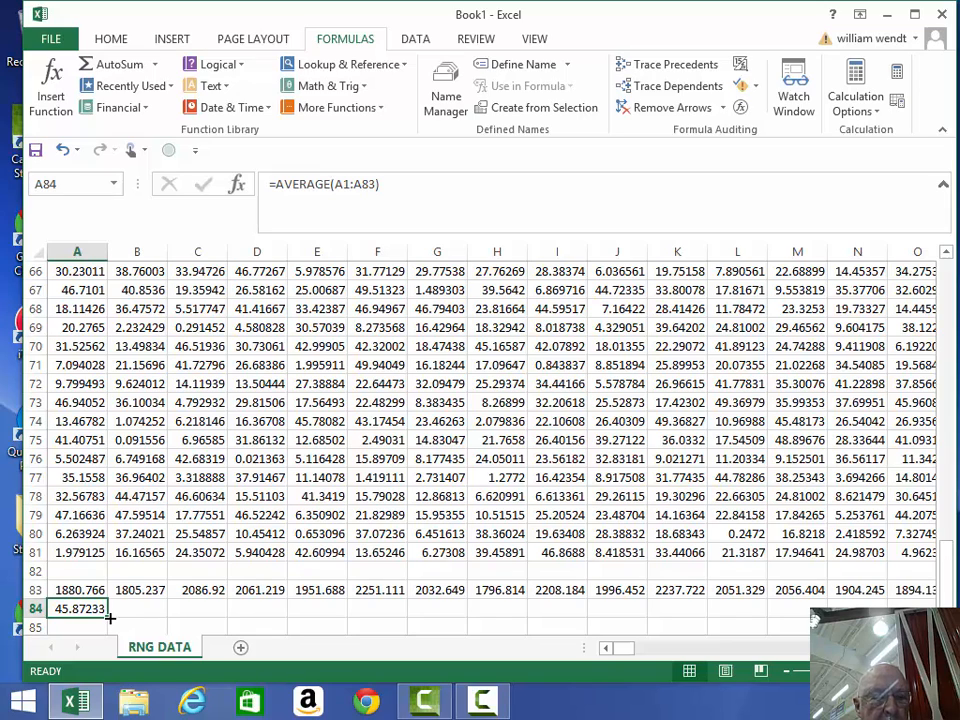
- Copy the A84 AVERAGE formula across row 84 to GR84, ending at 51.33232, then deselect
left_click_drag(106, 616, 766, 606)
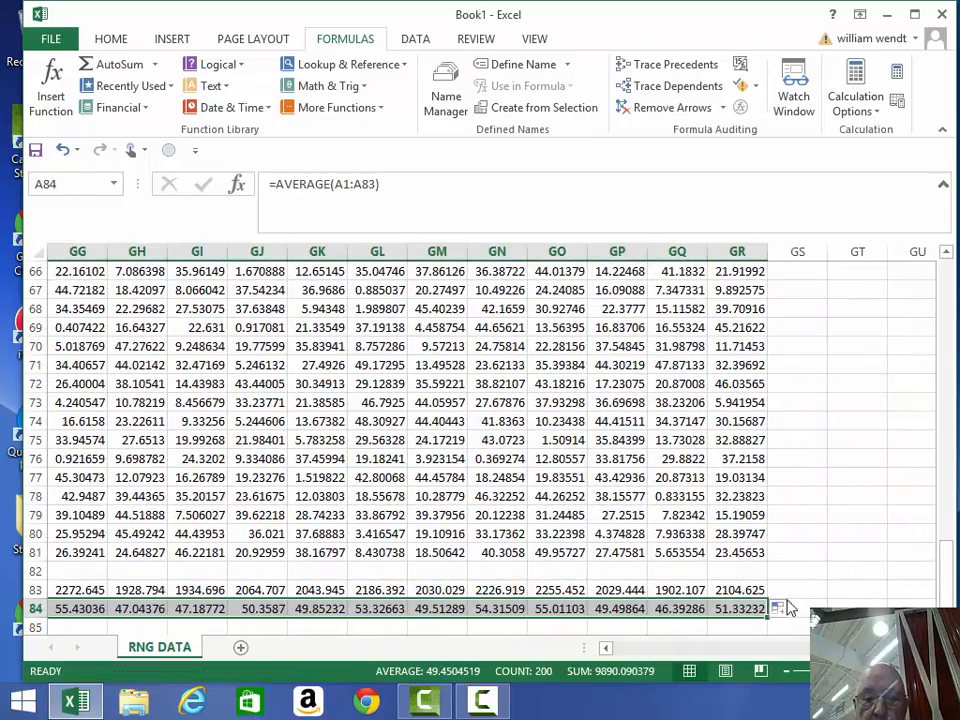
left_click(834, 477)
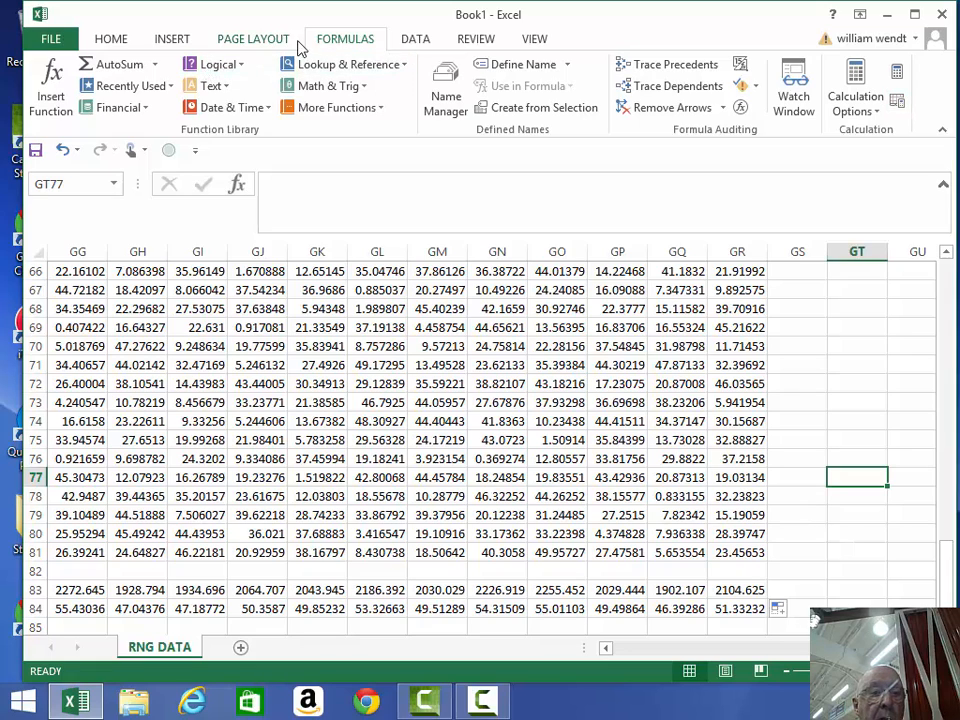
- Choose the Histogram tool from the Data Analysis list
left_click(411, 40)
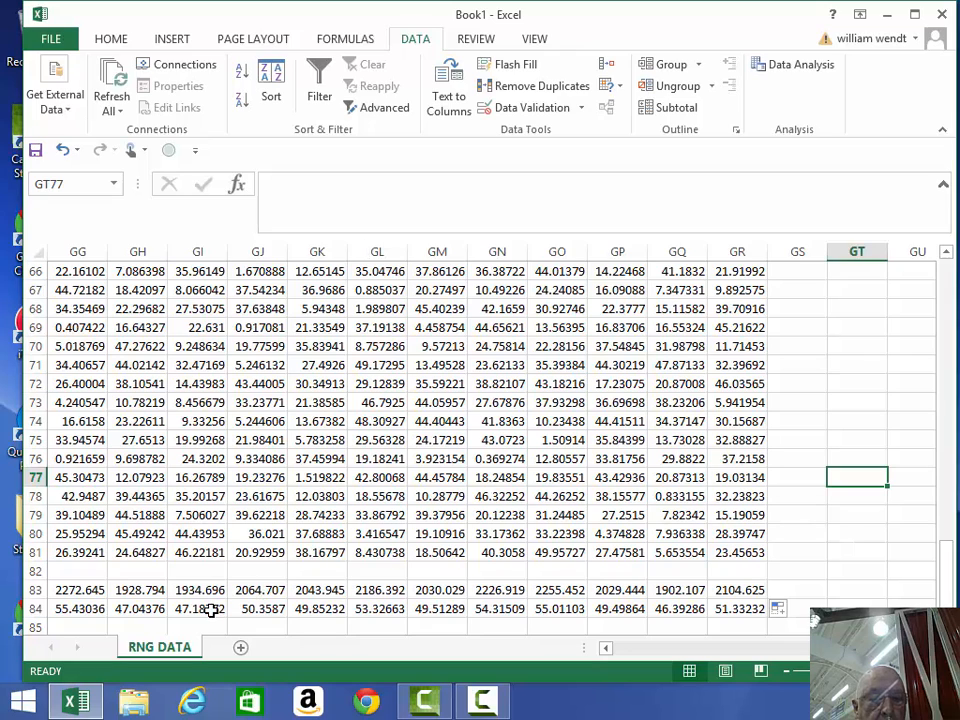
left_click(797, 66)
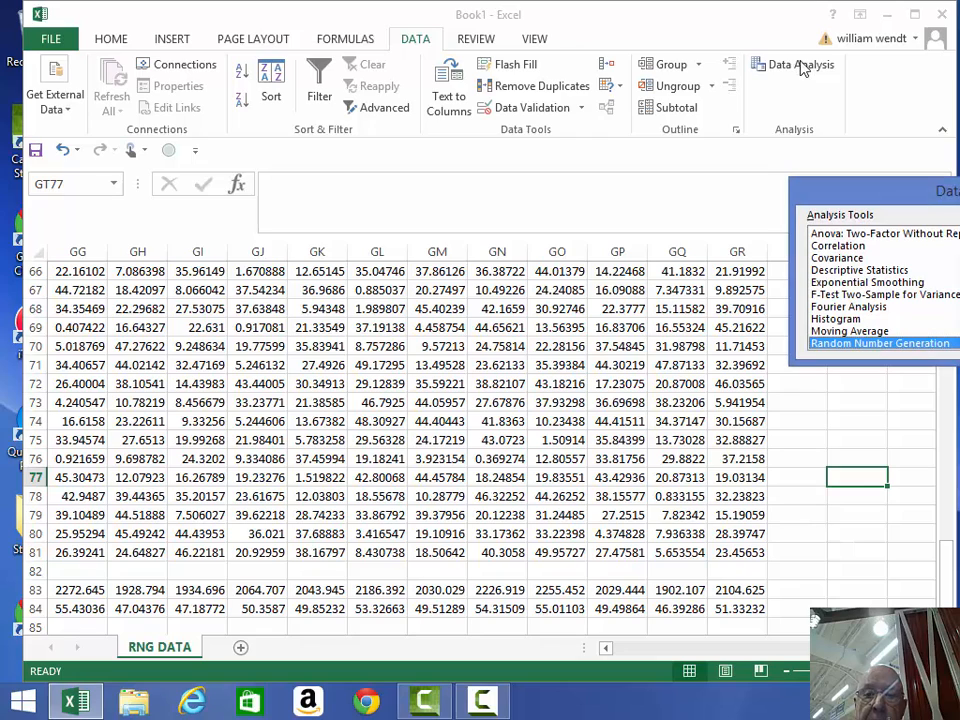
left_click(838, 320)
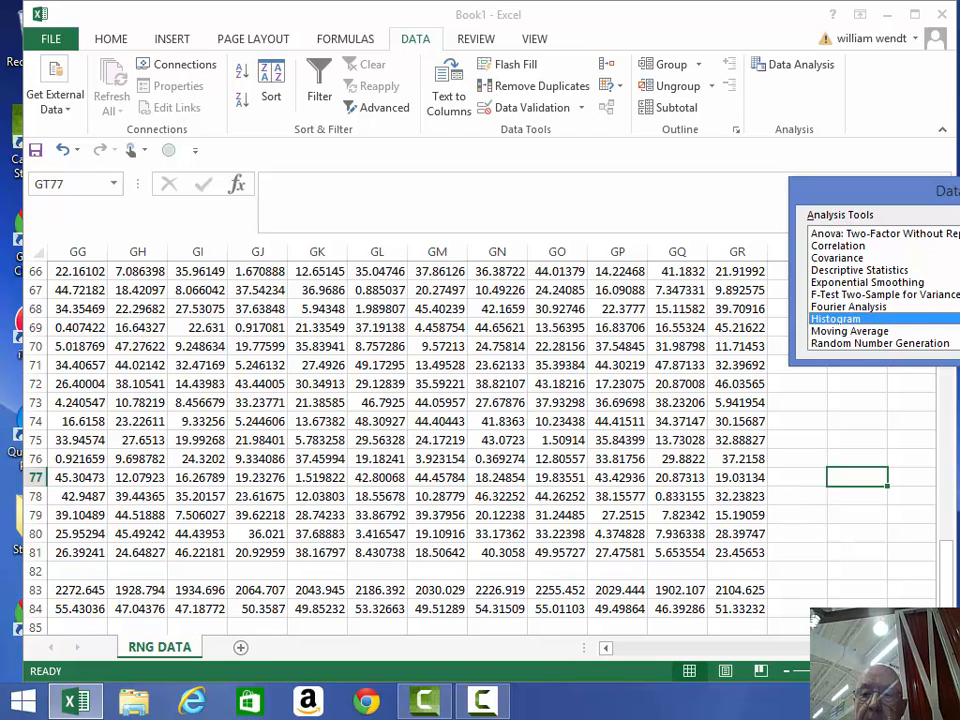
key("Return")
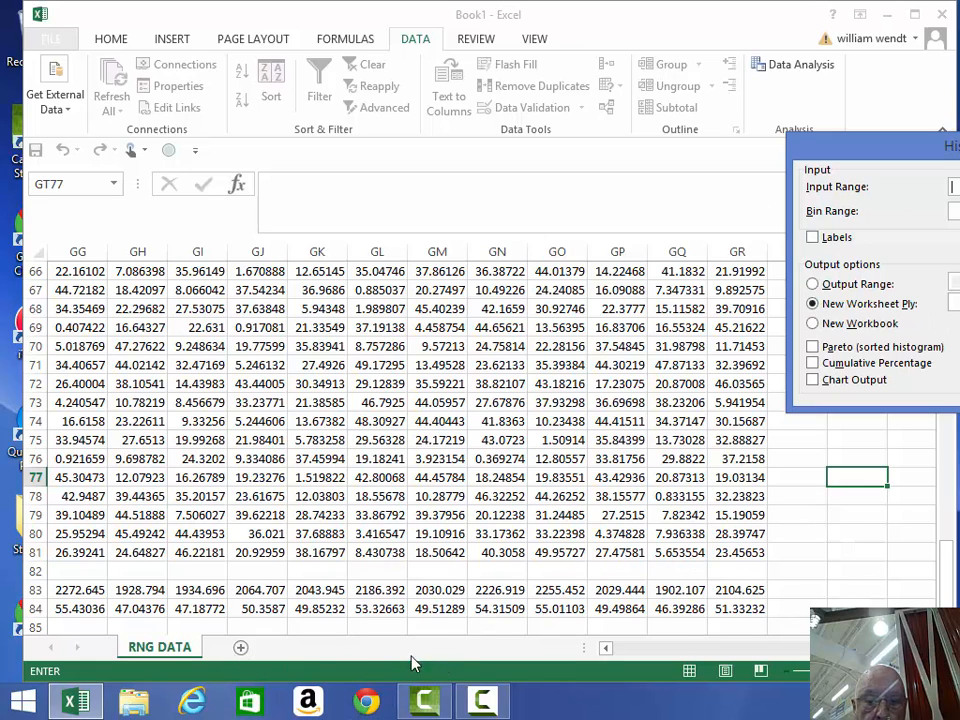
- Use the row 84 averages as the input range and add Chart Output on a new worksheet
left_click(605, 648)
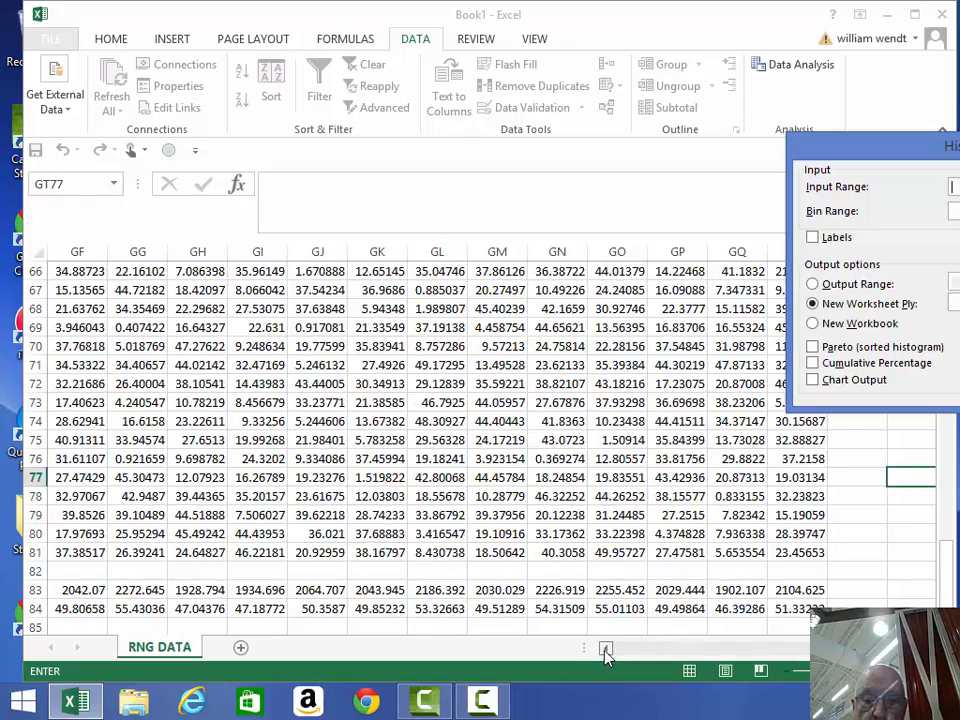
left_click_drag(605, 648, 605, 648)
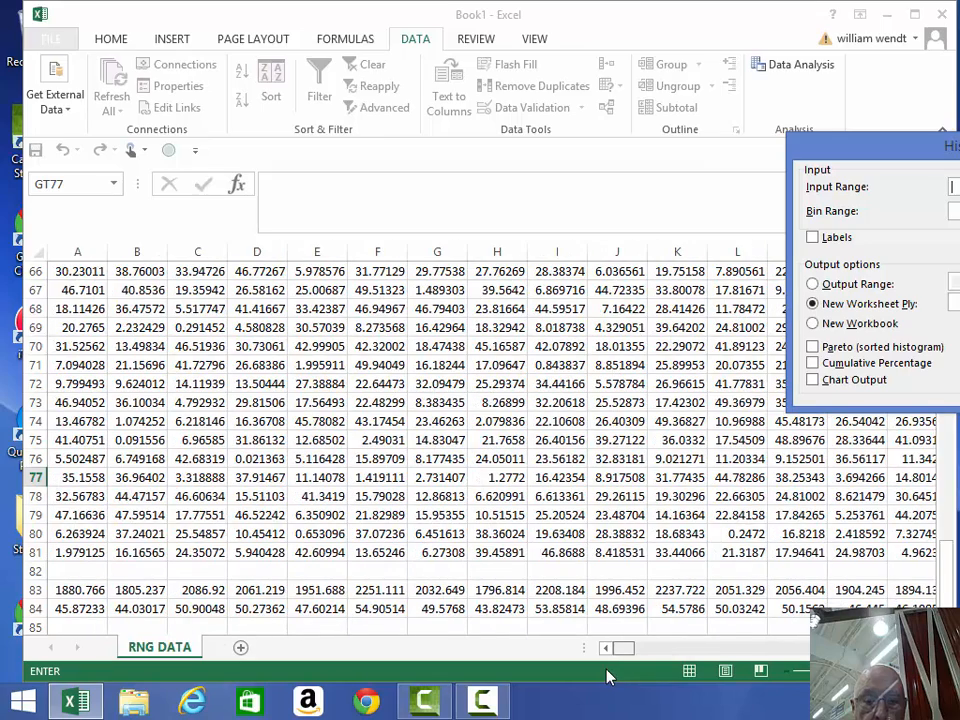
left_click(82, 613)
left_click_drag(82, 613, 823, 606)
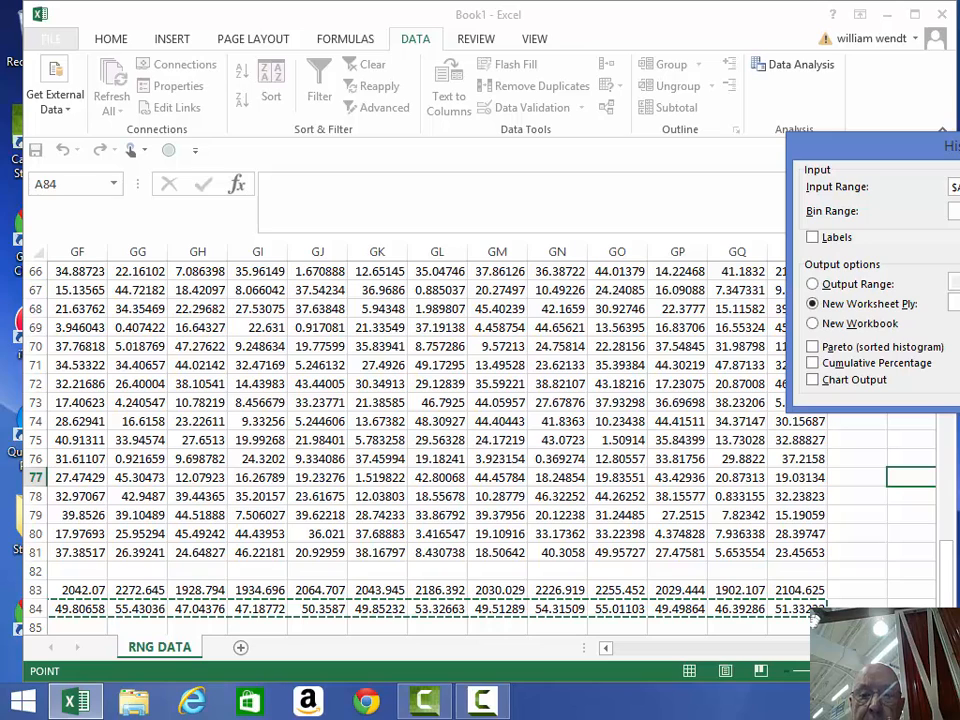
left_click(812, 382)
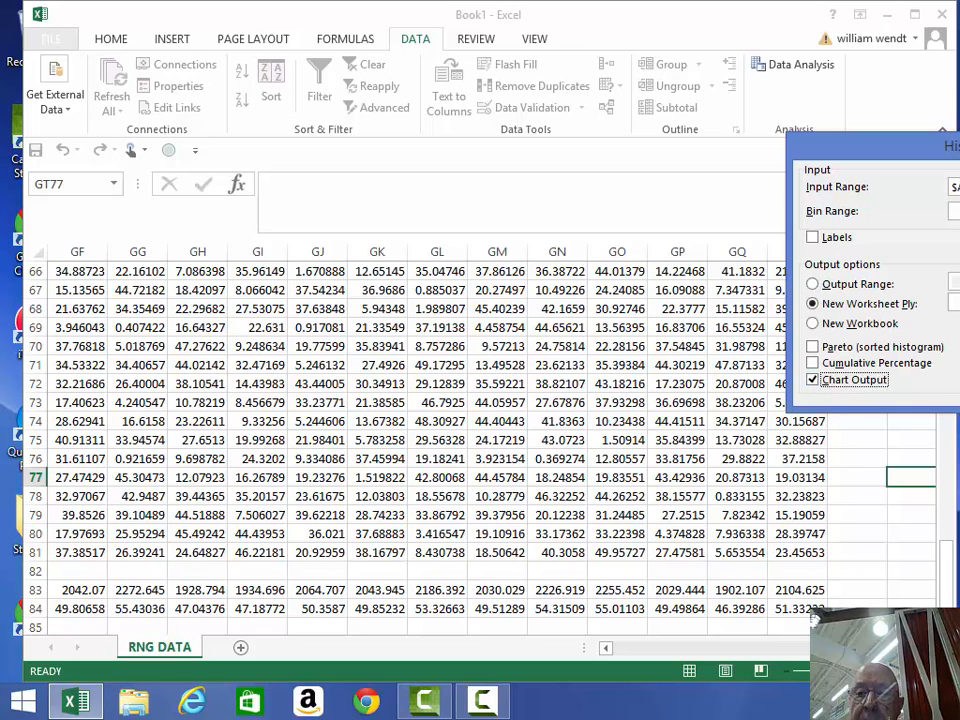
key("Return")
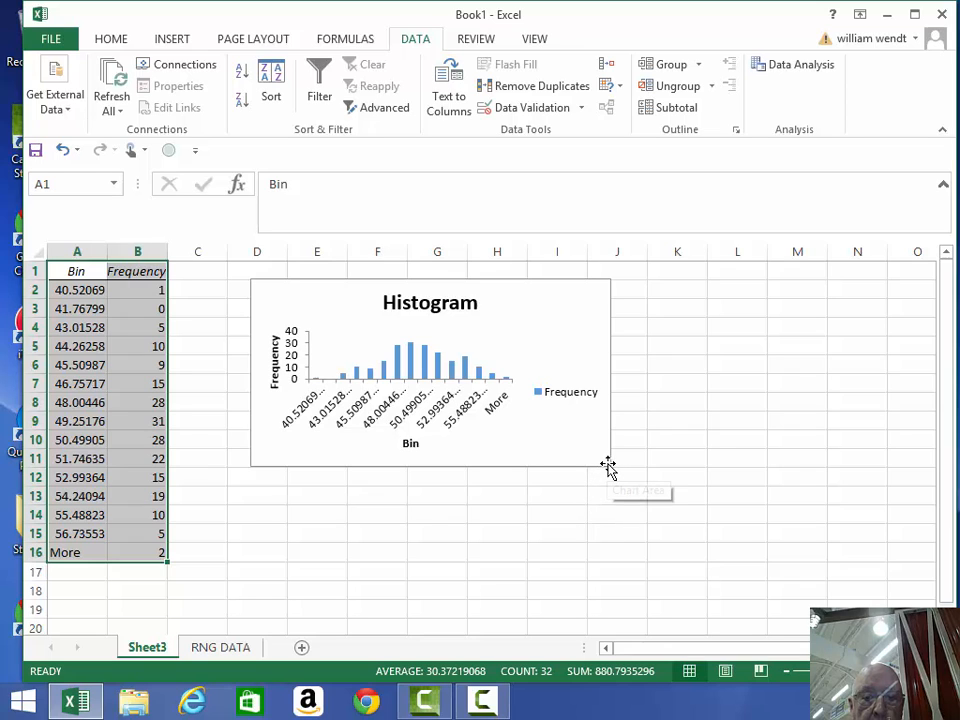
- Move the histogram chart down and right, then enlarge it so the bin labels are readable
left_click_drag(608, 465, 626, 504)
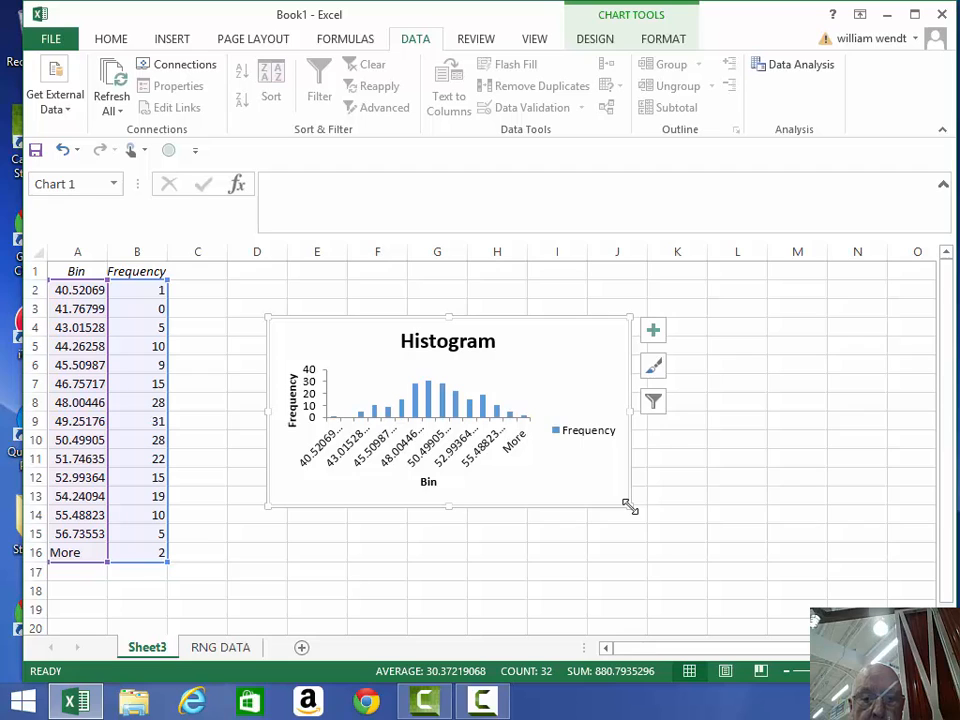
left_click_drag(630, 510, 680, 600)
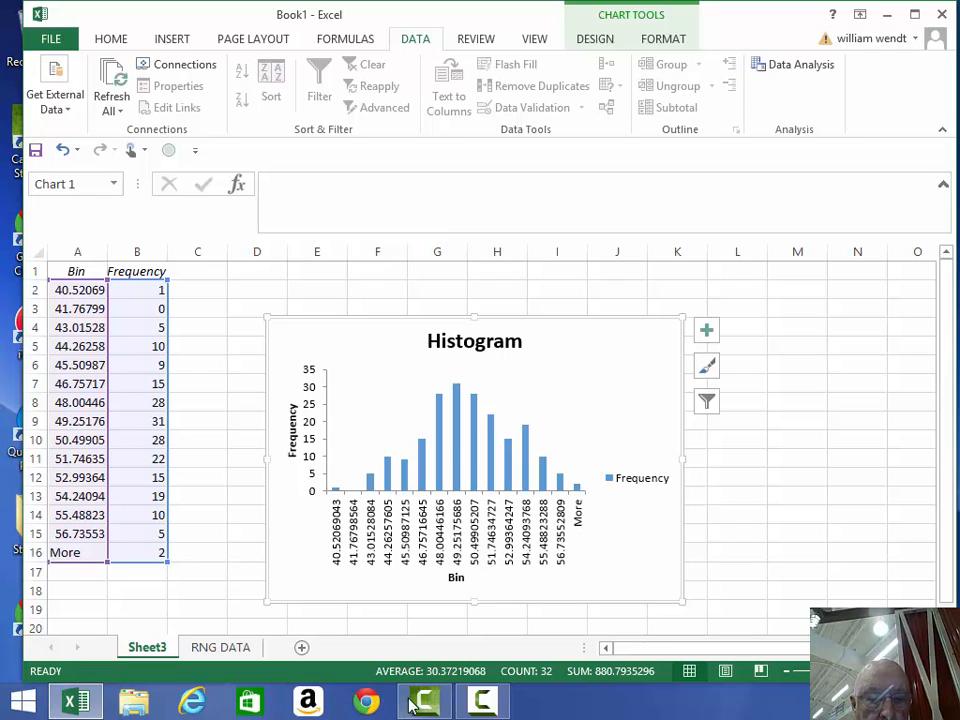
mouse_move(416, 704)
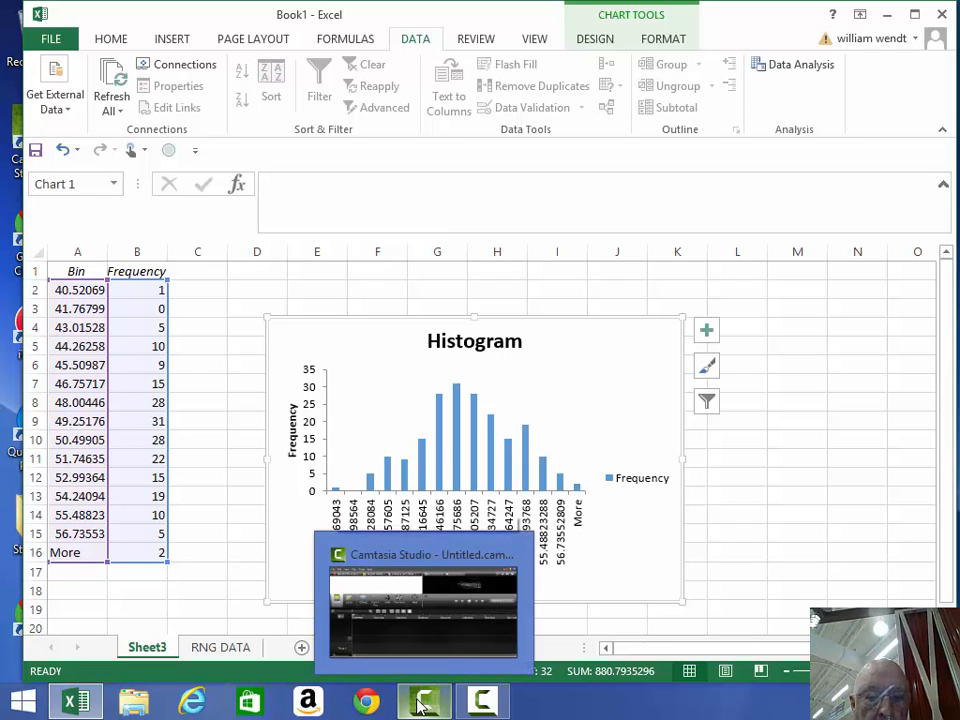
left_click(420, 705)
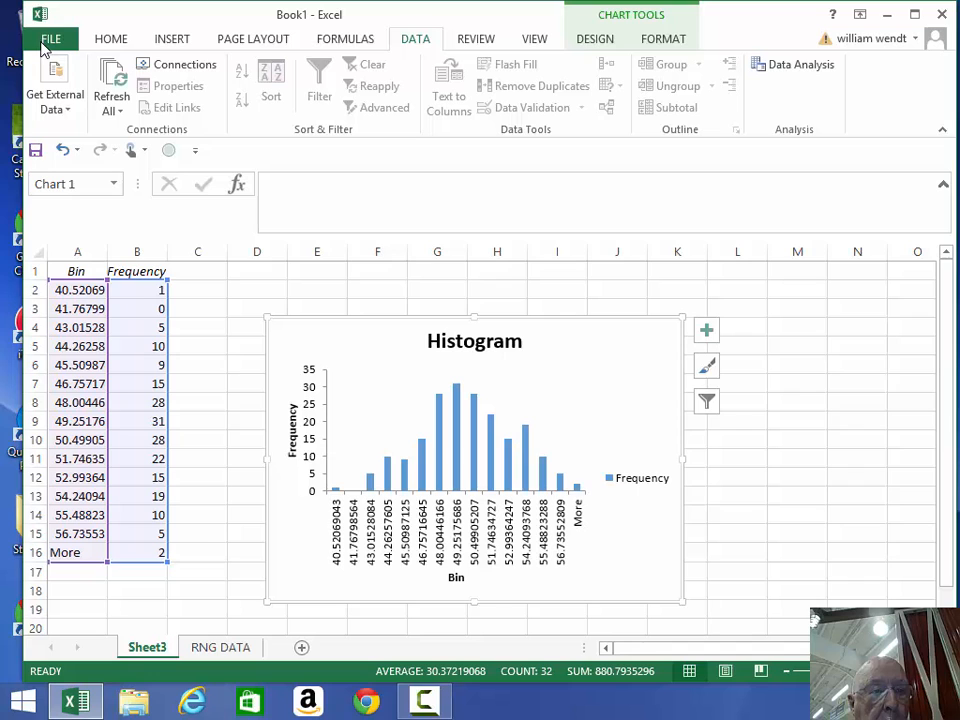
left_click(43, 46)
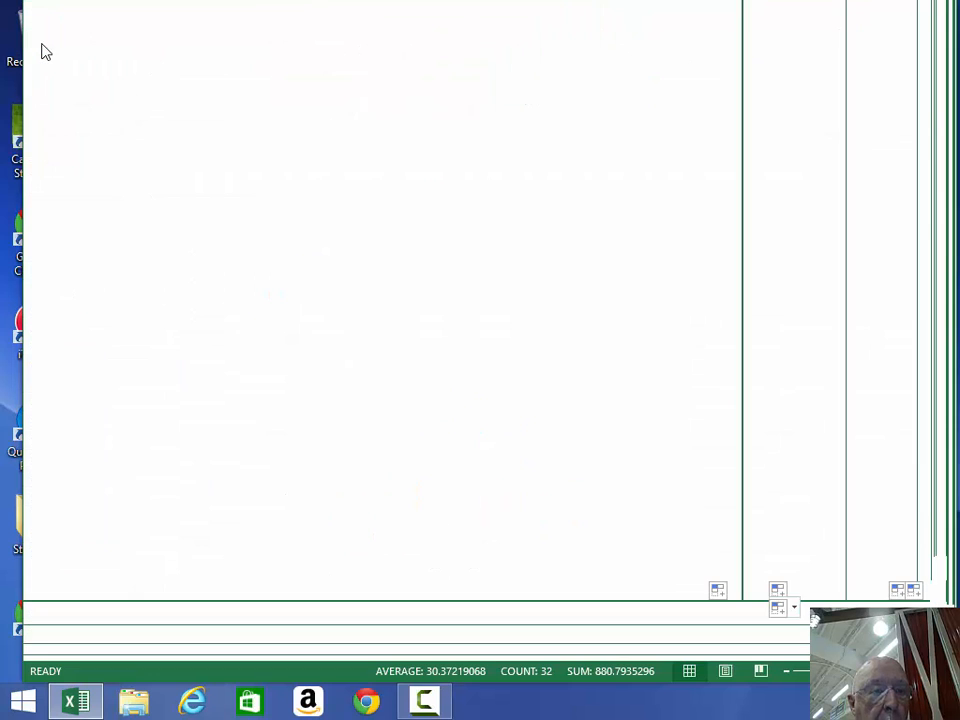
left_click(43, 46)
left_click(43, 46)
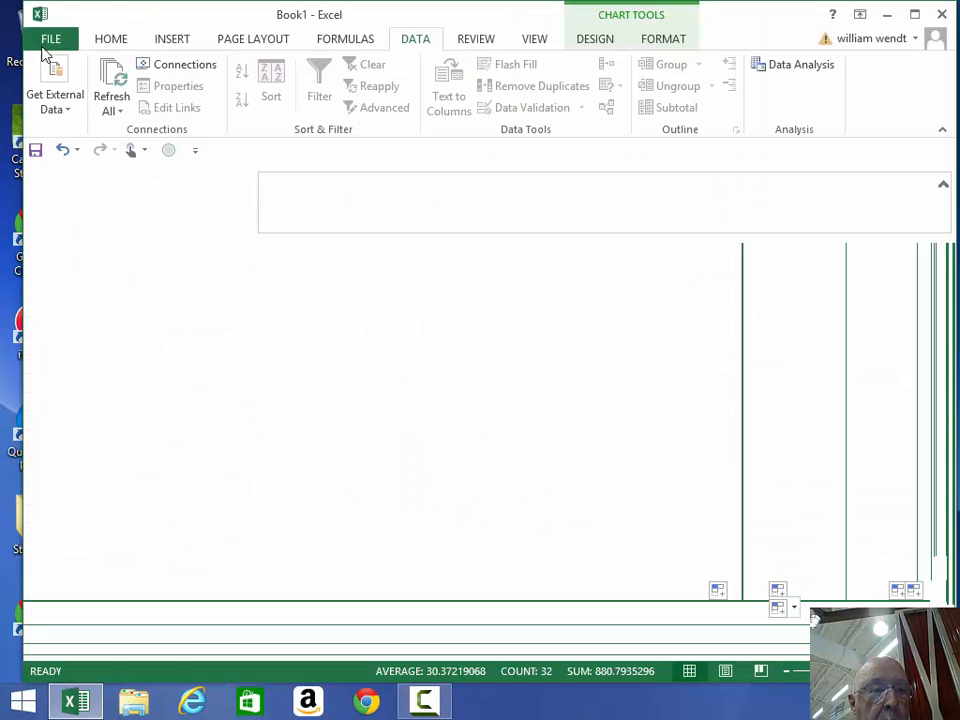
left_click(43, 46)
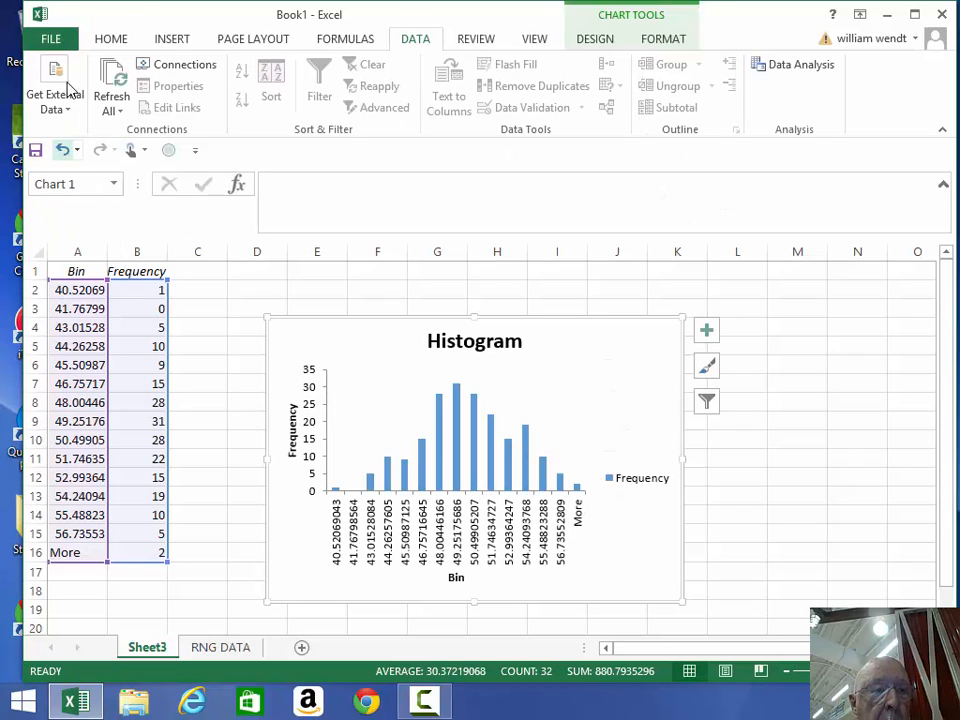
- Open Save As for this computer with the Desktop folder as the location
left_click(55, 46)
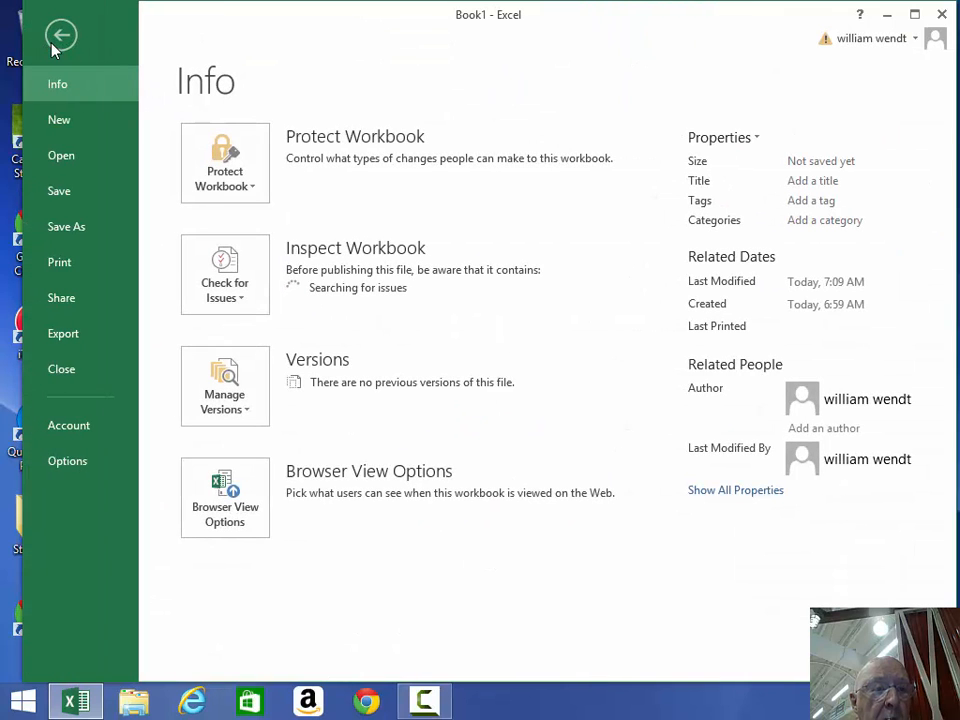
left_click(79, 238)
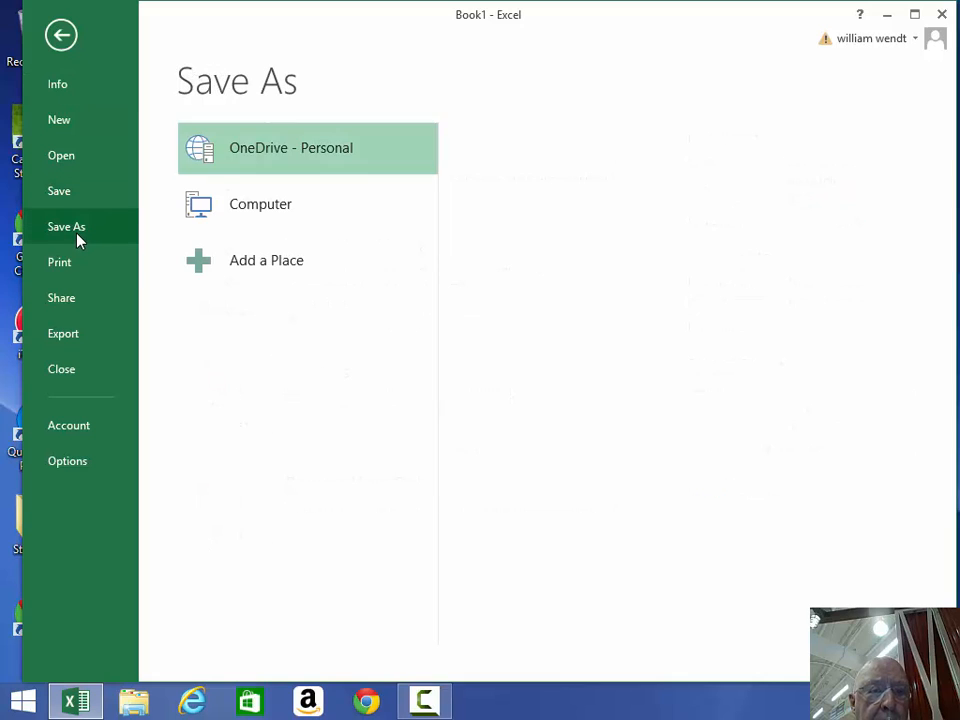
left_click(270, 207)
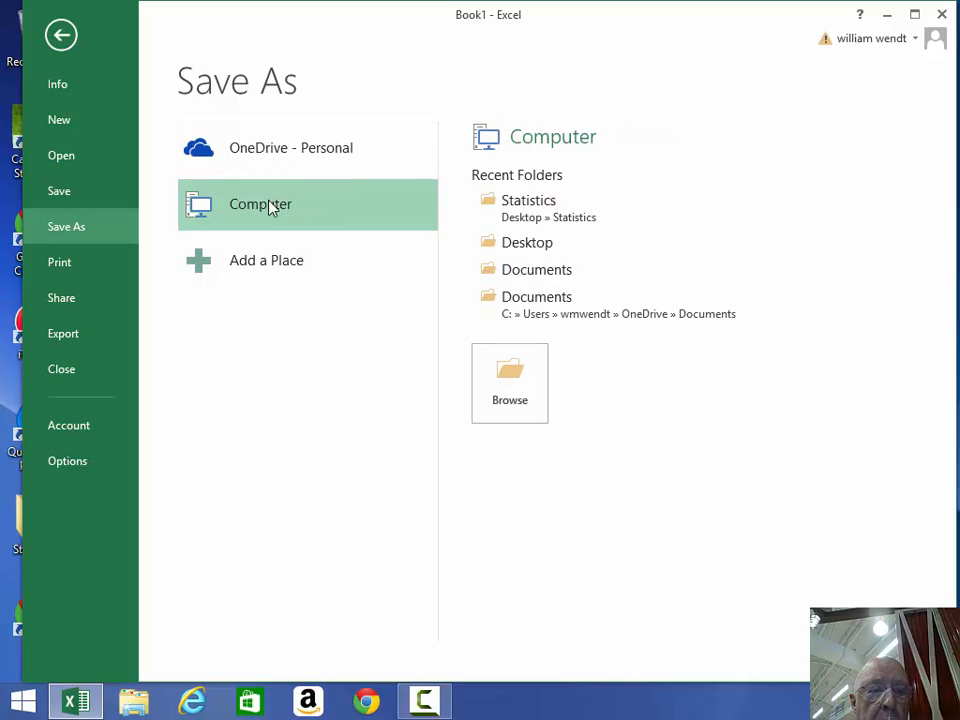
left_click(528, 244)
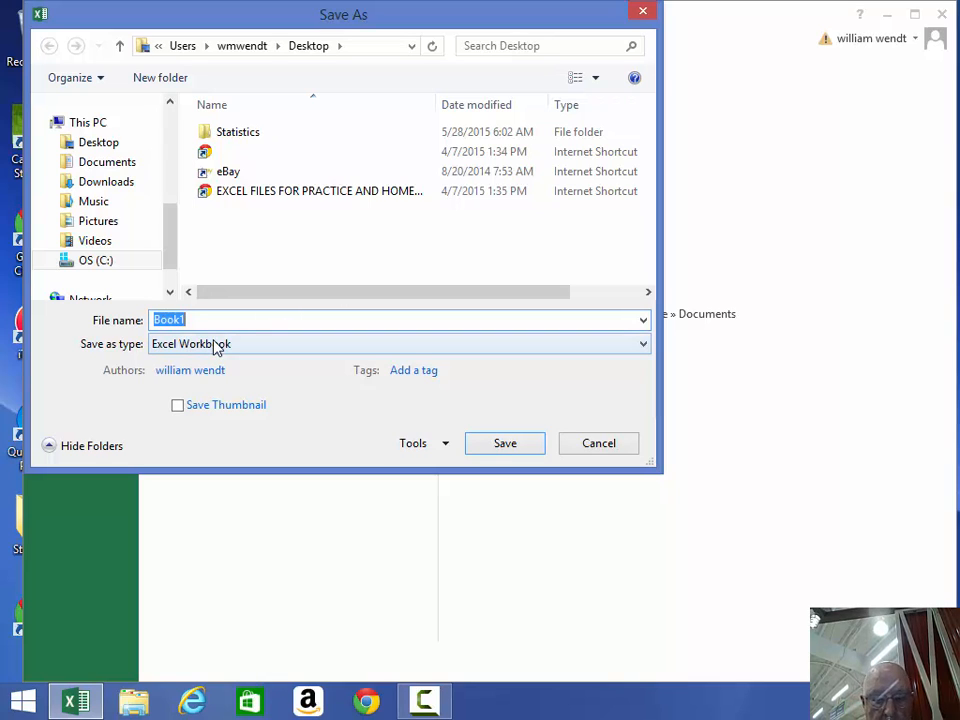
- Enter the file name 'TEST OF 200 SAMPLES OF 81 SIZE', fixing a stray hyphen, and save
type("TEST")
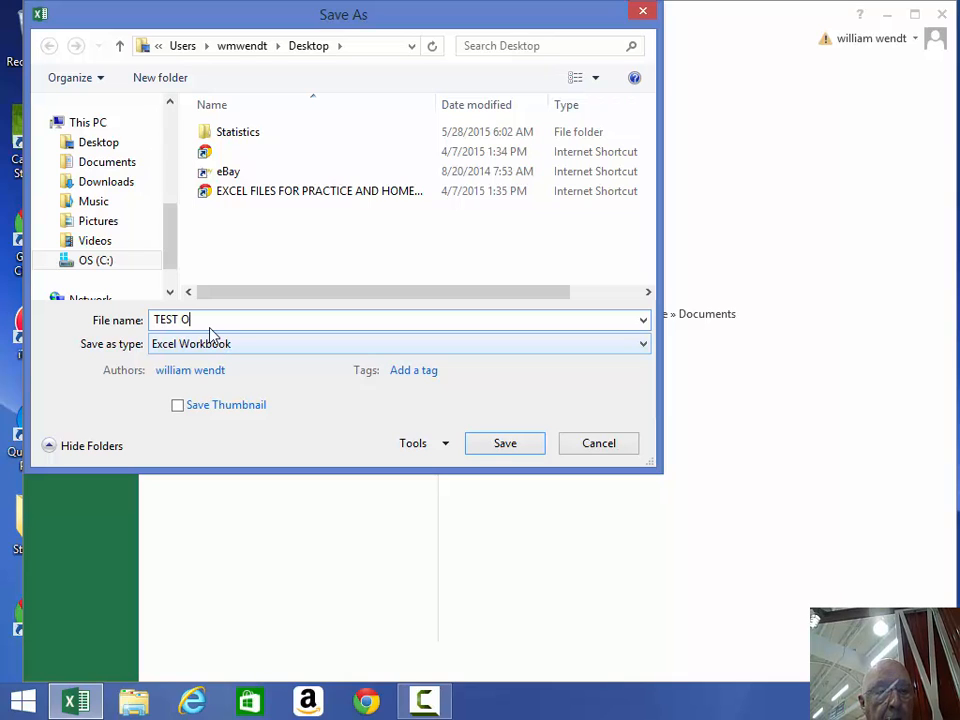
type(" OF 2")
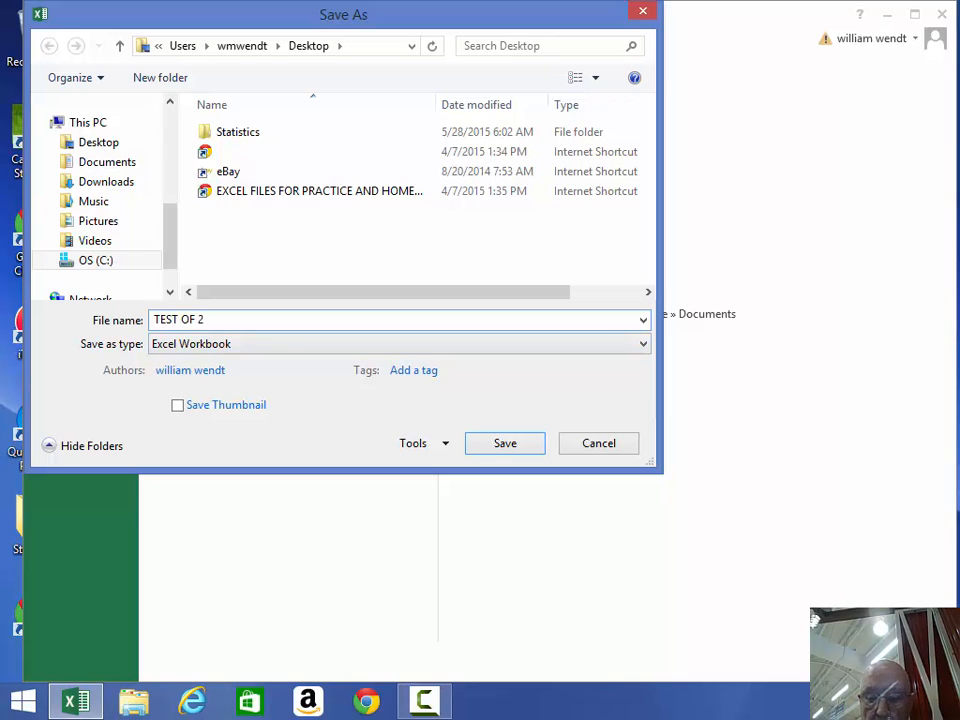
type("-")
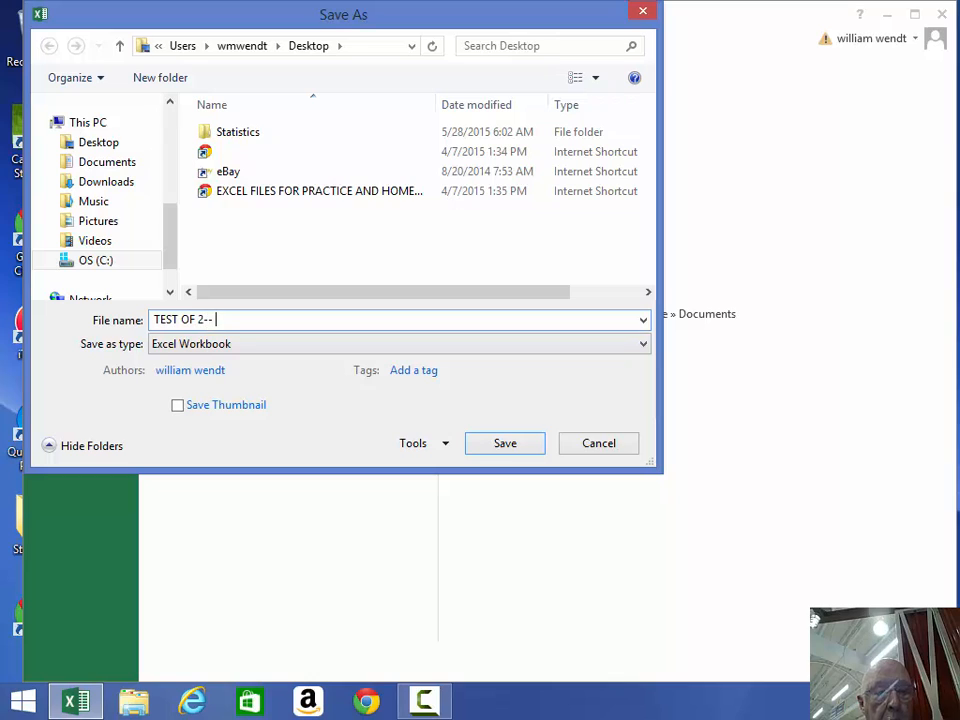
key("BackSpace")
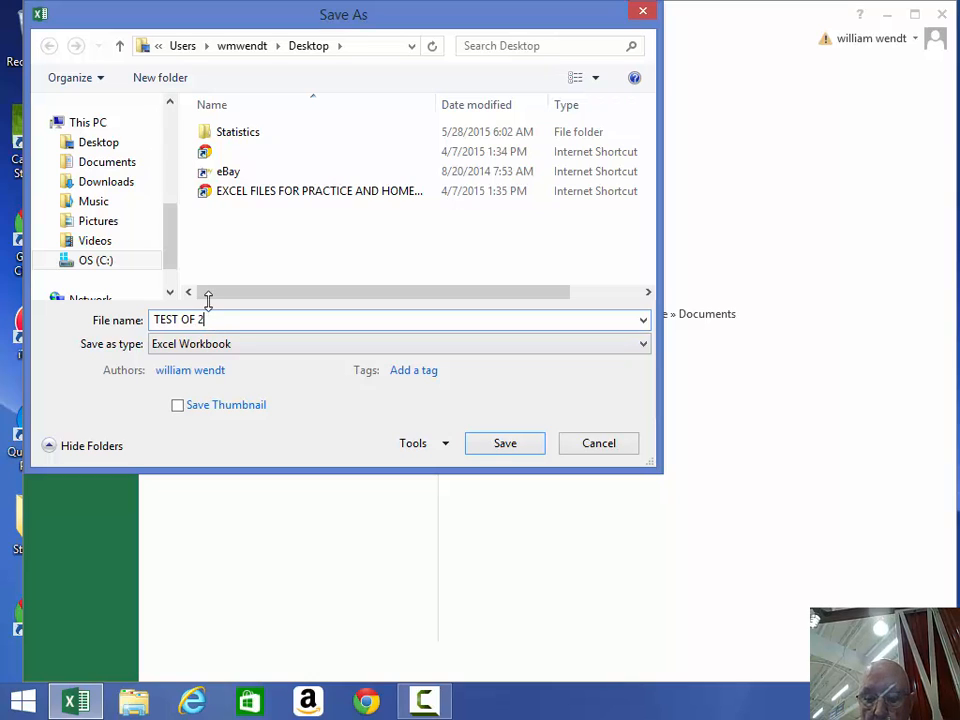
type("00")
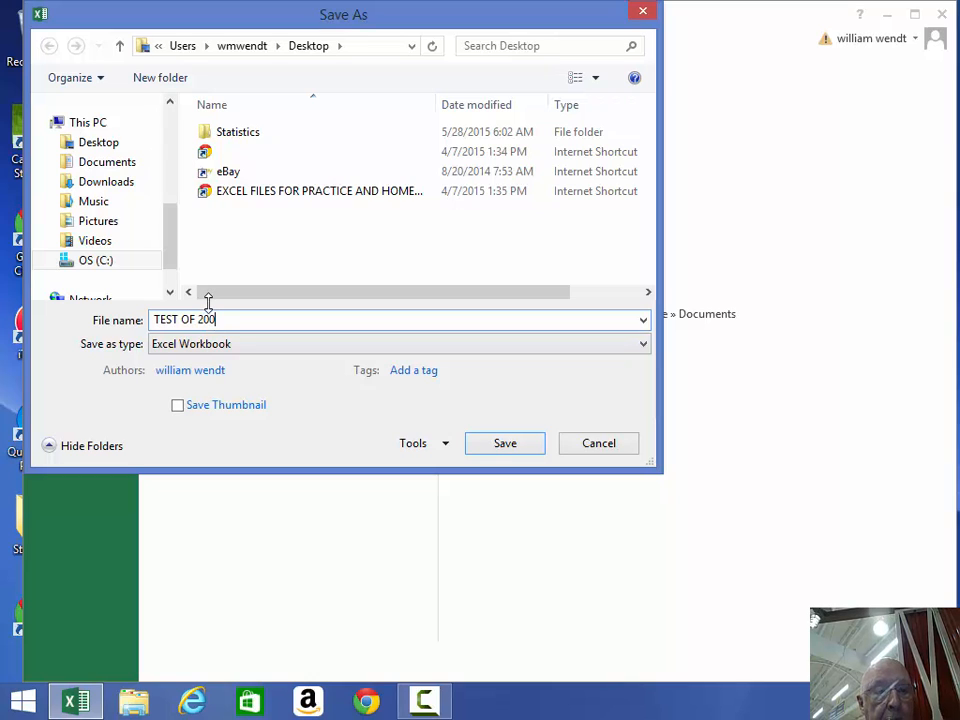
type(" SAM")
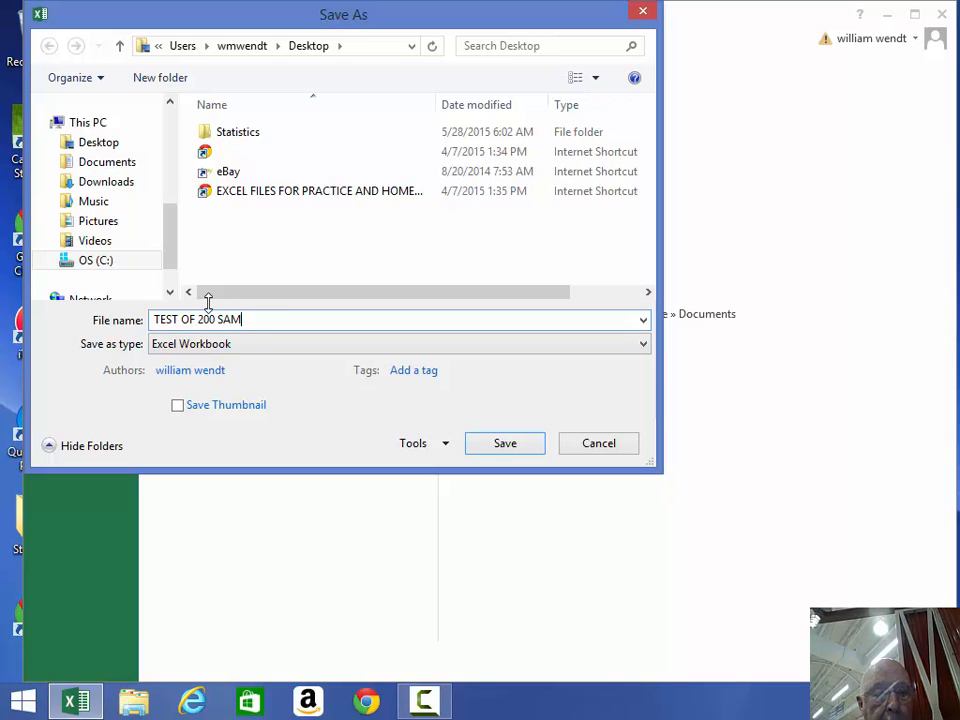
type("PLES ")
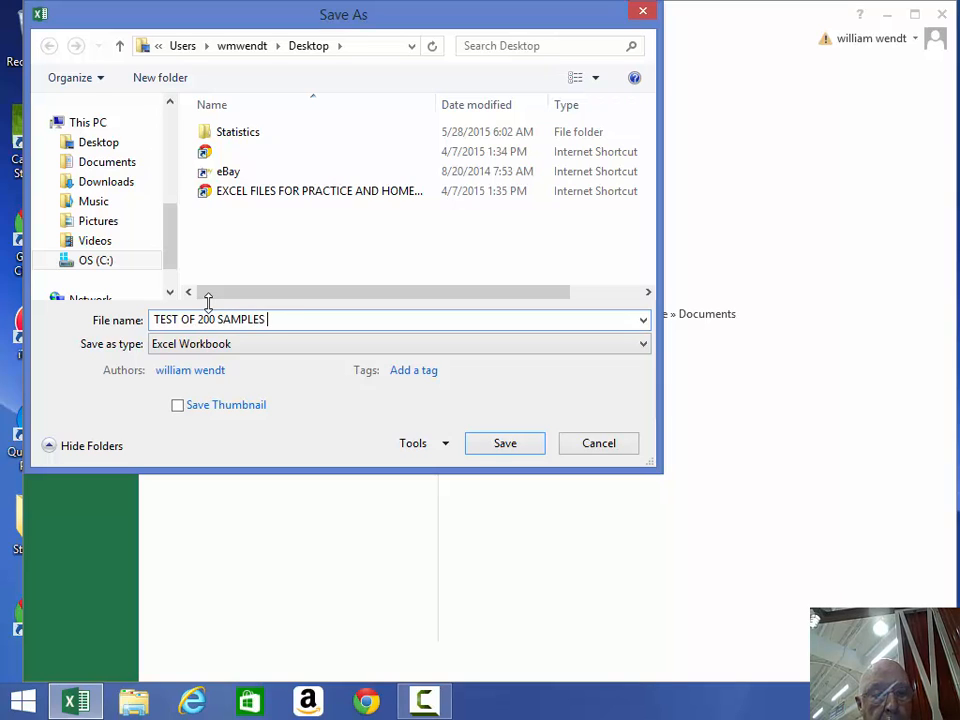
type("OF 8")
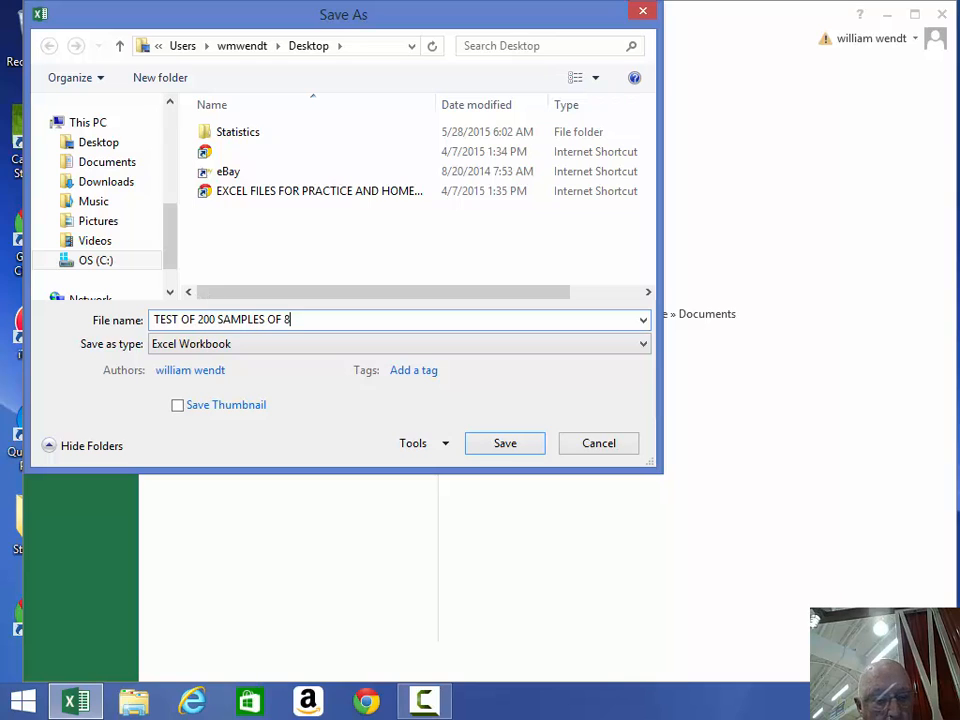
type("1 SIZE")
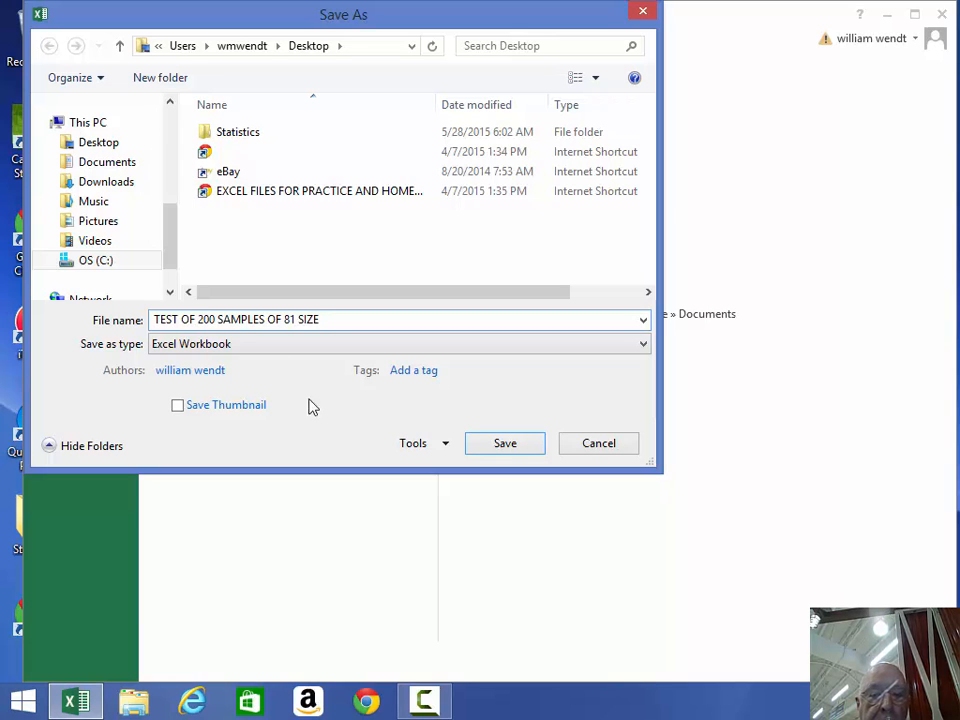
left_click(502, 443)
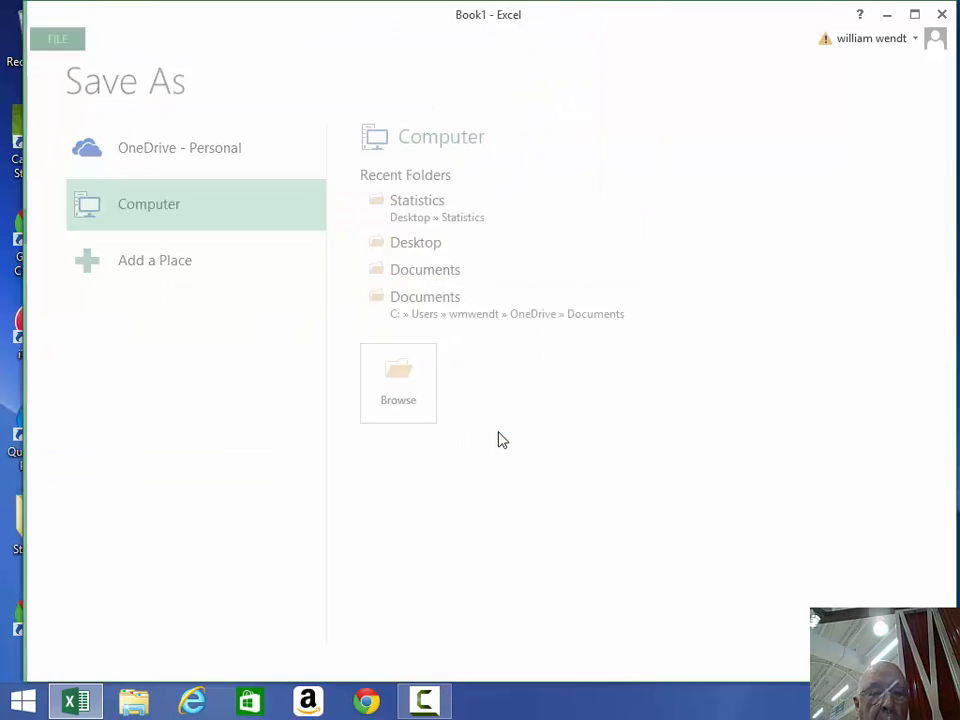
- Close the saved workbook and bring back the Camtasia recorder window
left_click(47, 38)
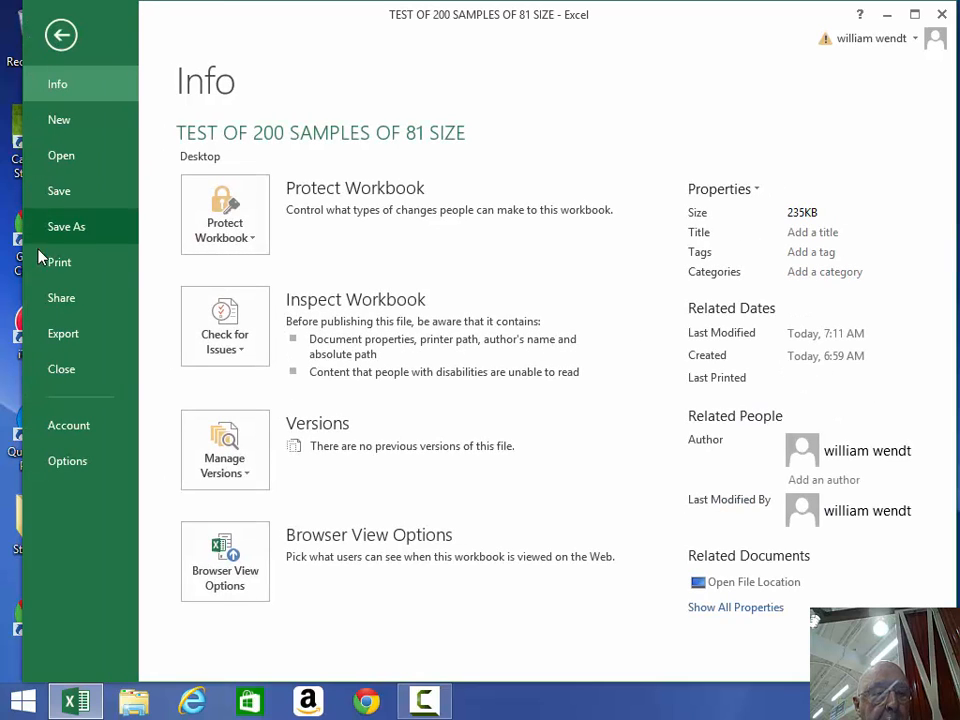
left_click(74, 373)
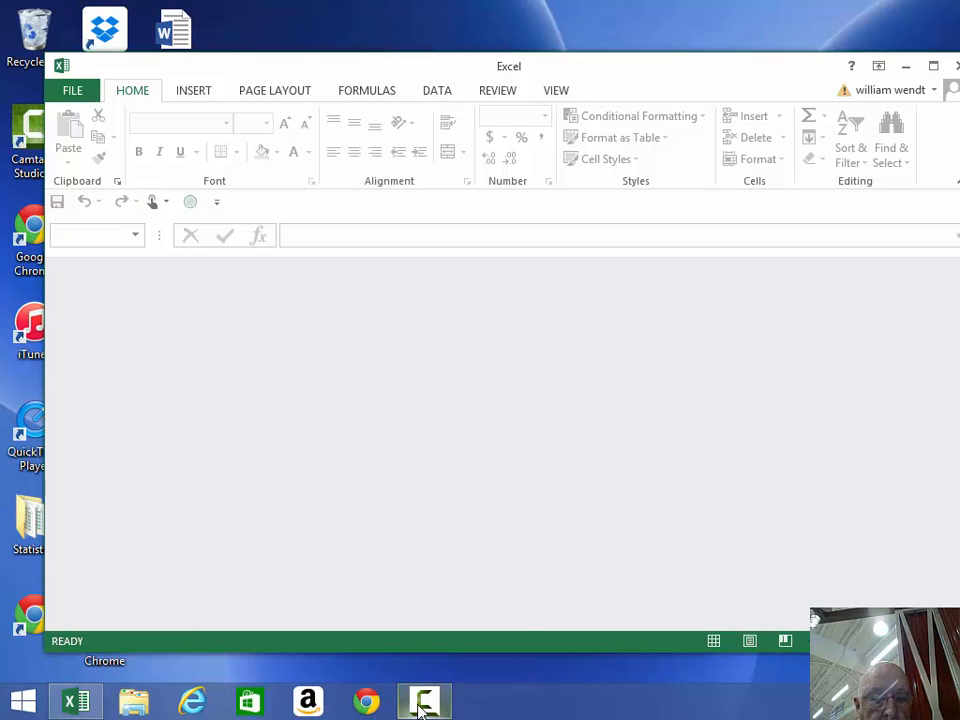
mouse_move(420, 707)
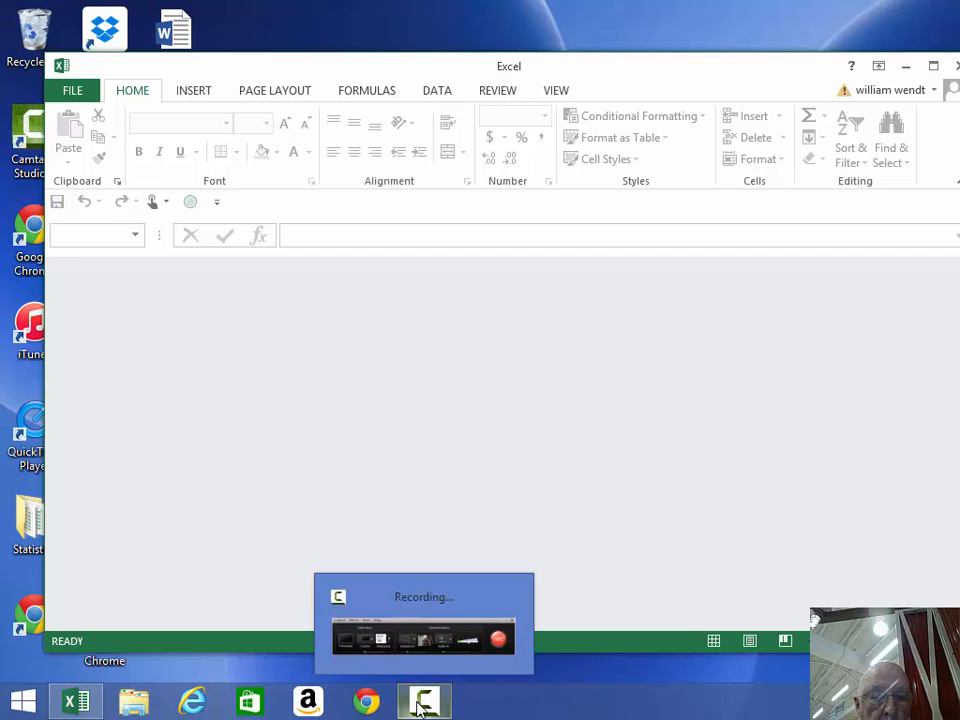
left_click(496, 644)
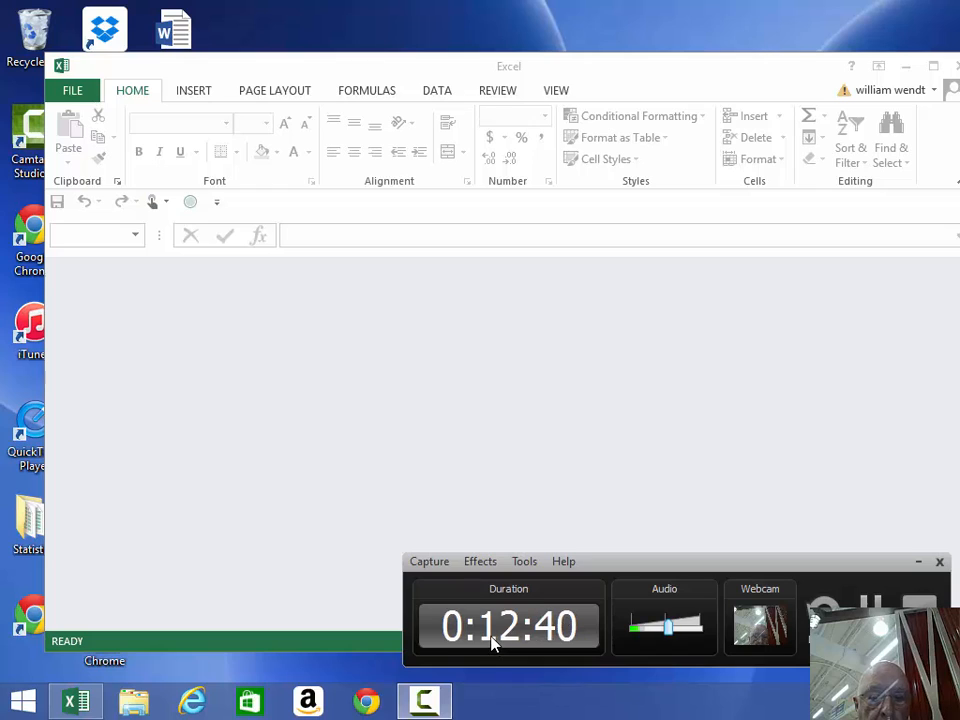